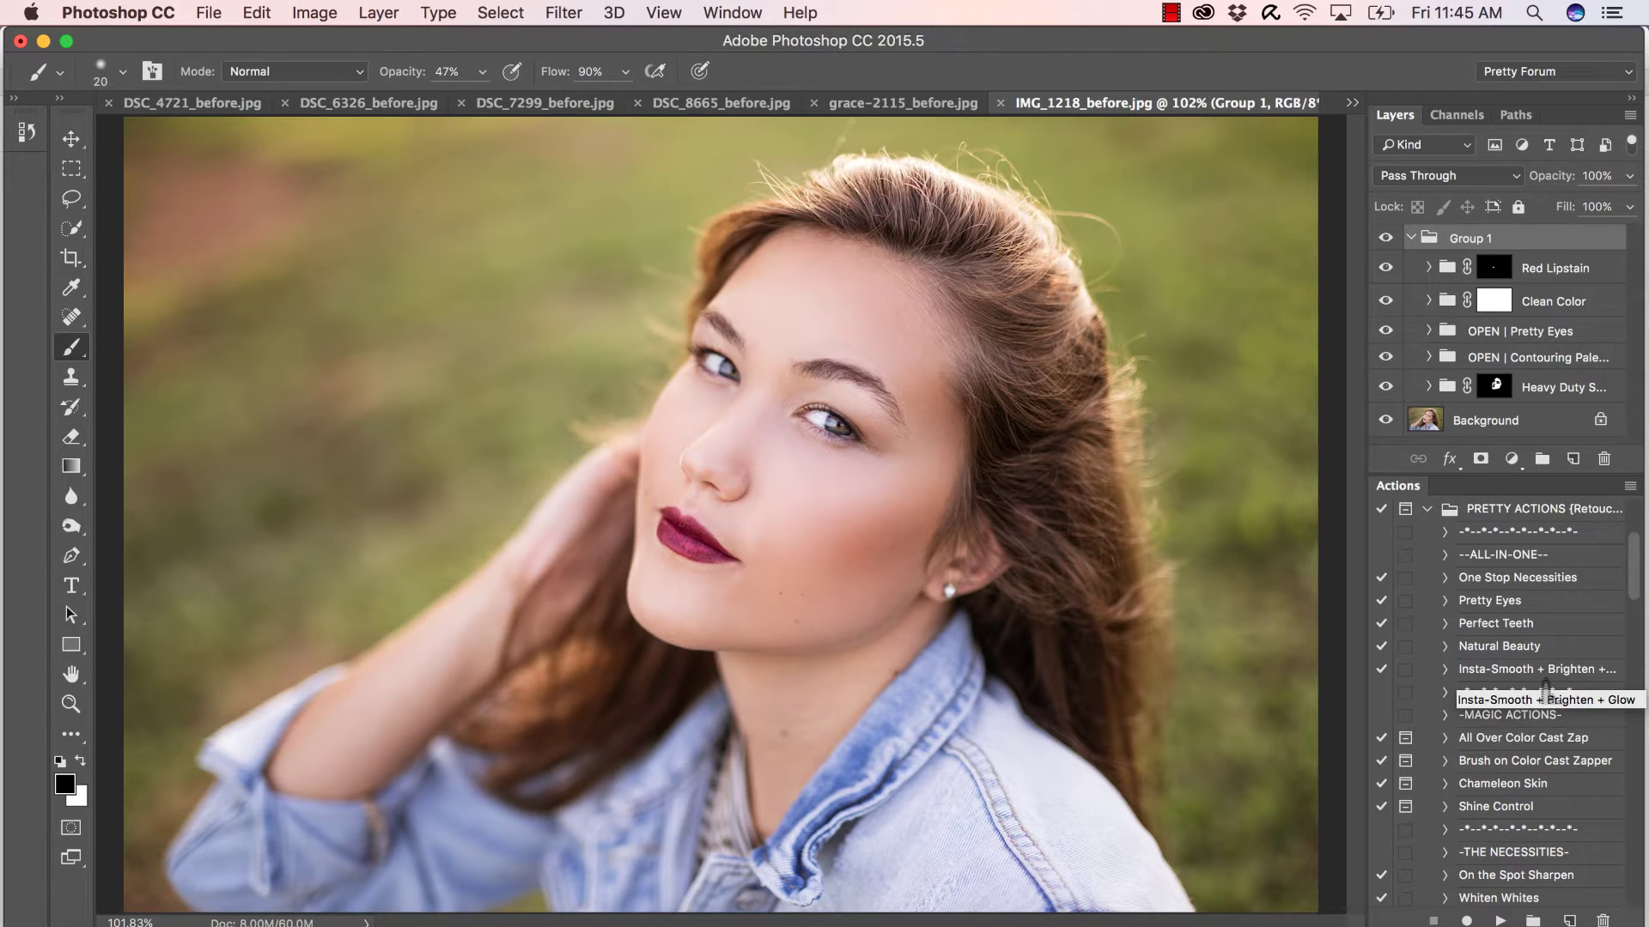
- Run the Eyelash Applicator action from the PRETTY ACTIONS set and continue past its instructions
{"action": "scroll", "coordinate": [1543, 687], "scroll_direction": "down", "scroll_amount": 10}
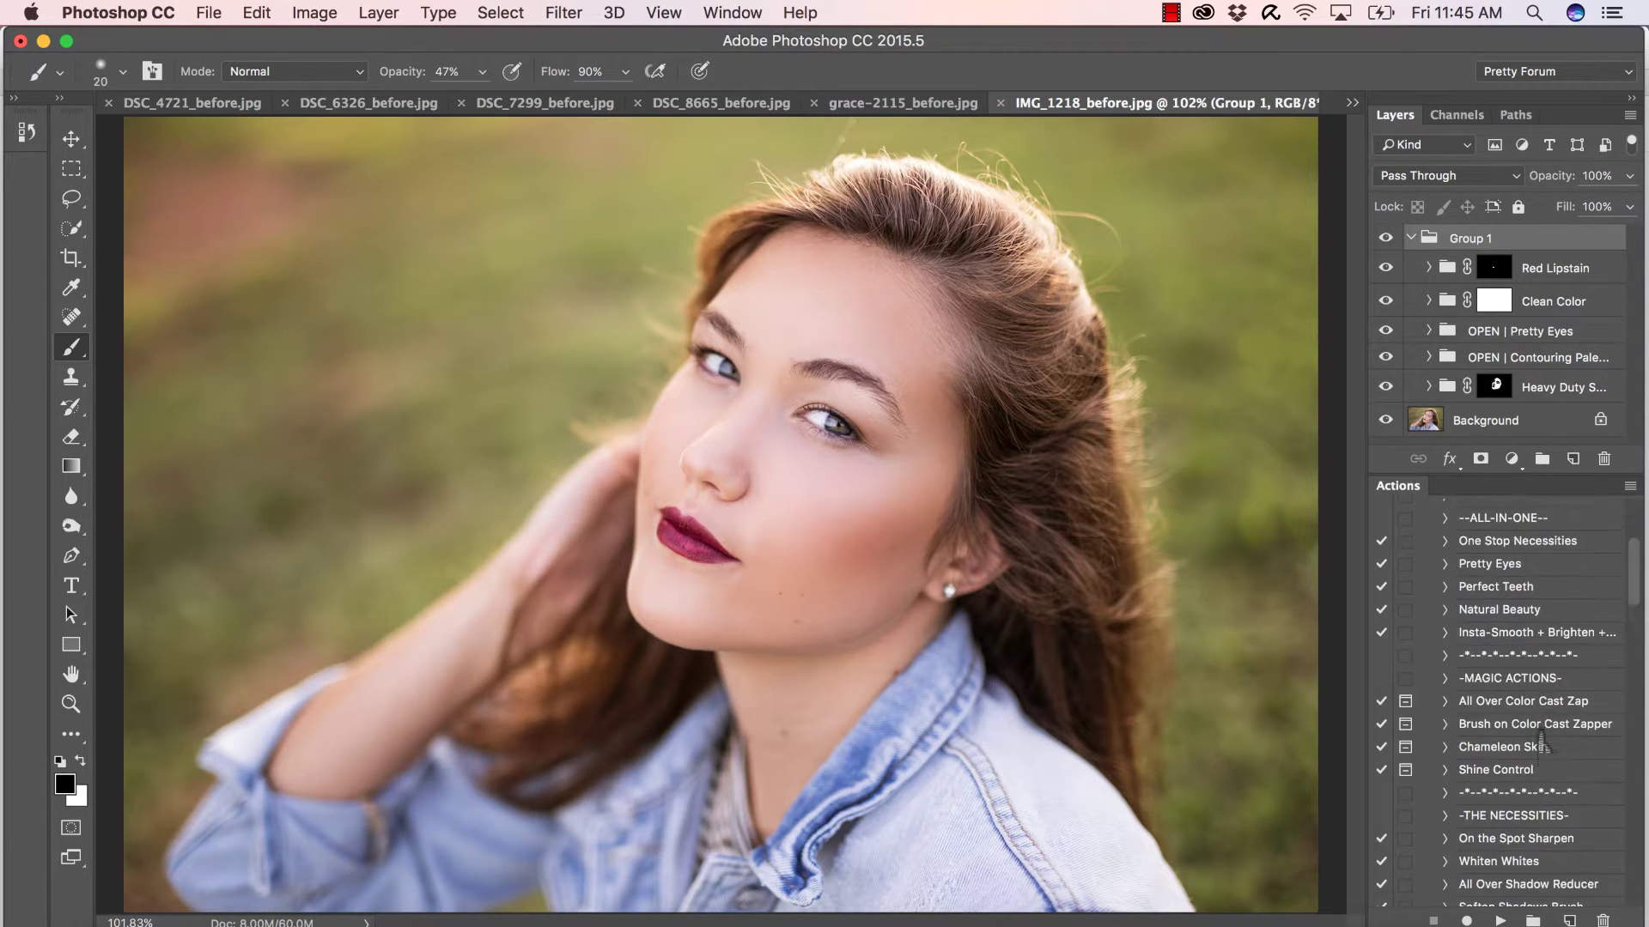
{"action": "scroll", "coordinate": [1543, 741], "scroll_direction": "down", "scroll_amount": 10}
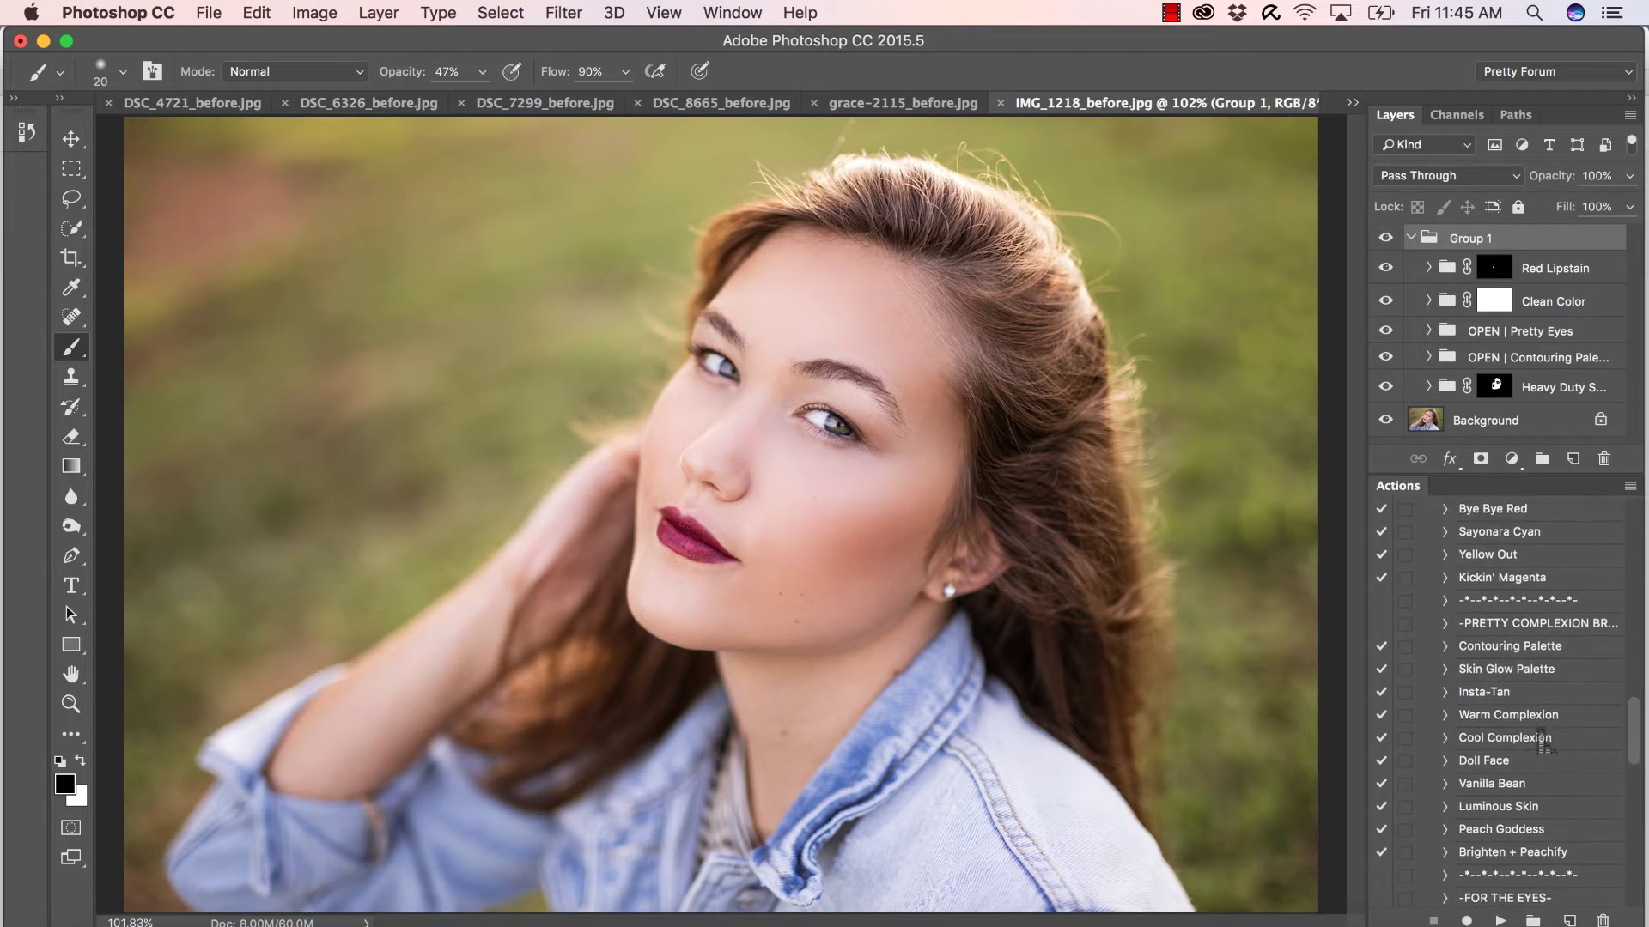
{"action": "scroll", "coordinate": [1542, 739], "scroll_direction": "down", "scroll_amount": 4}
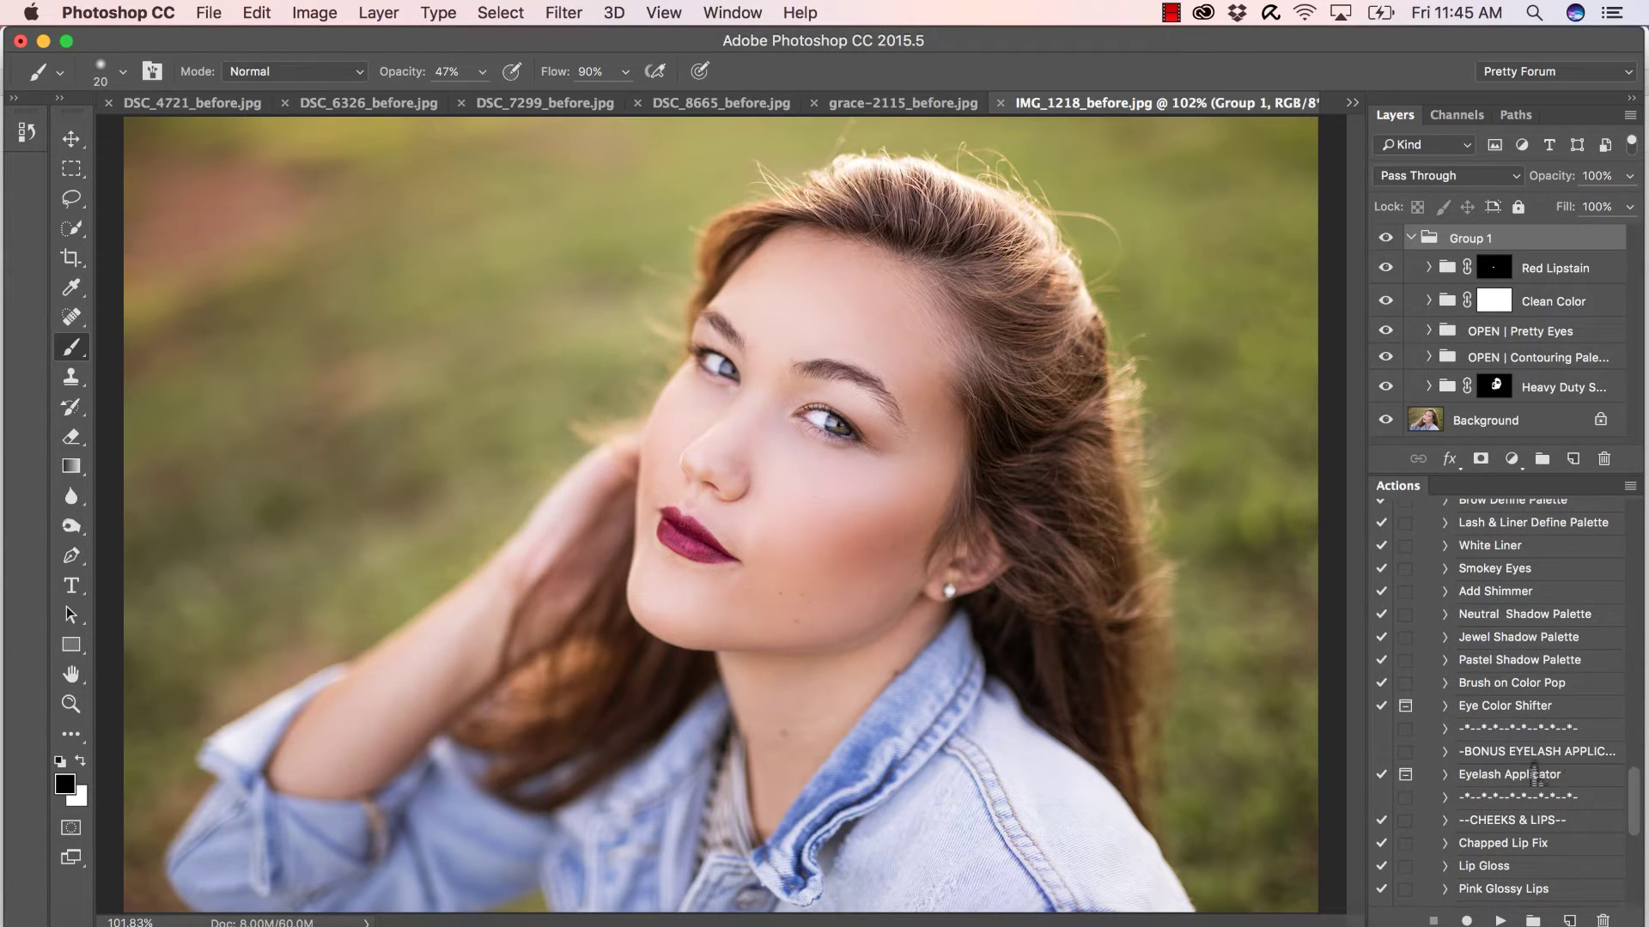
{"action": "left_click", "coordinate": [1531, 778]}
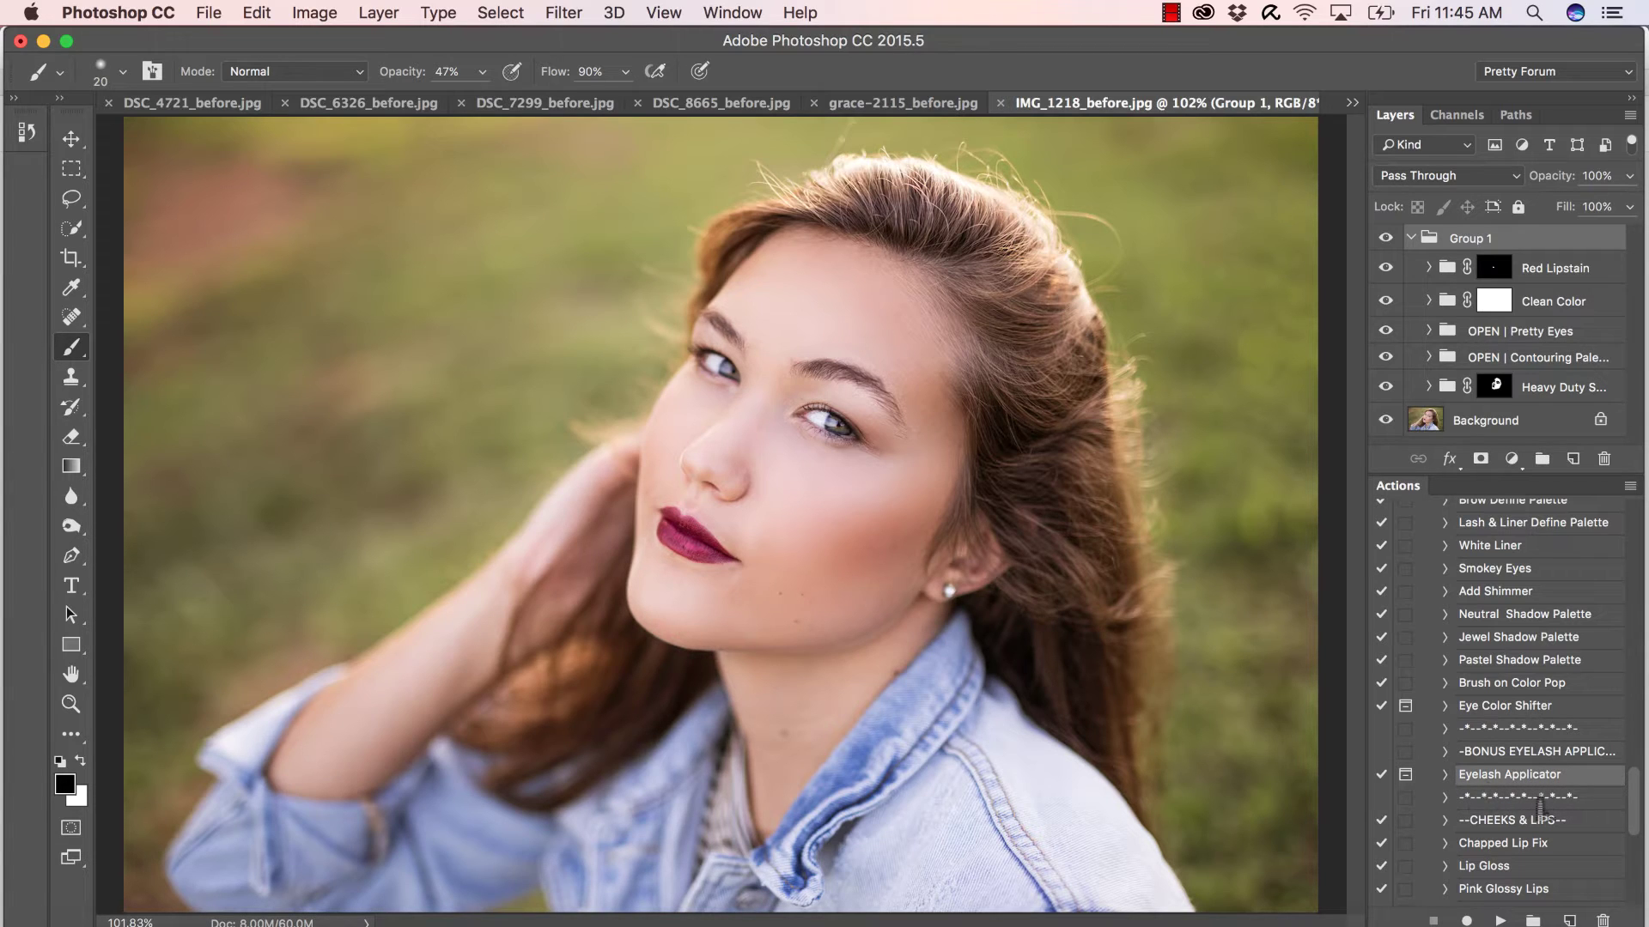
{"action": "left_click", "coordinate": [1500, 921]}
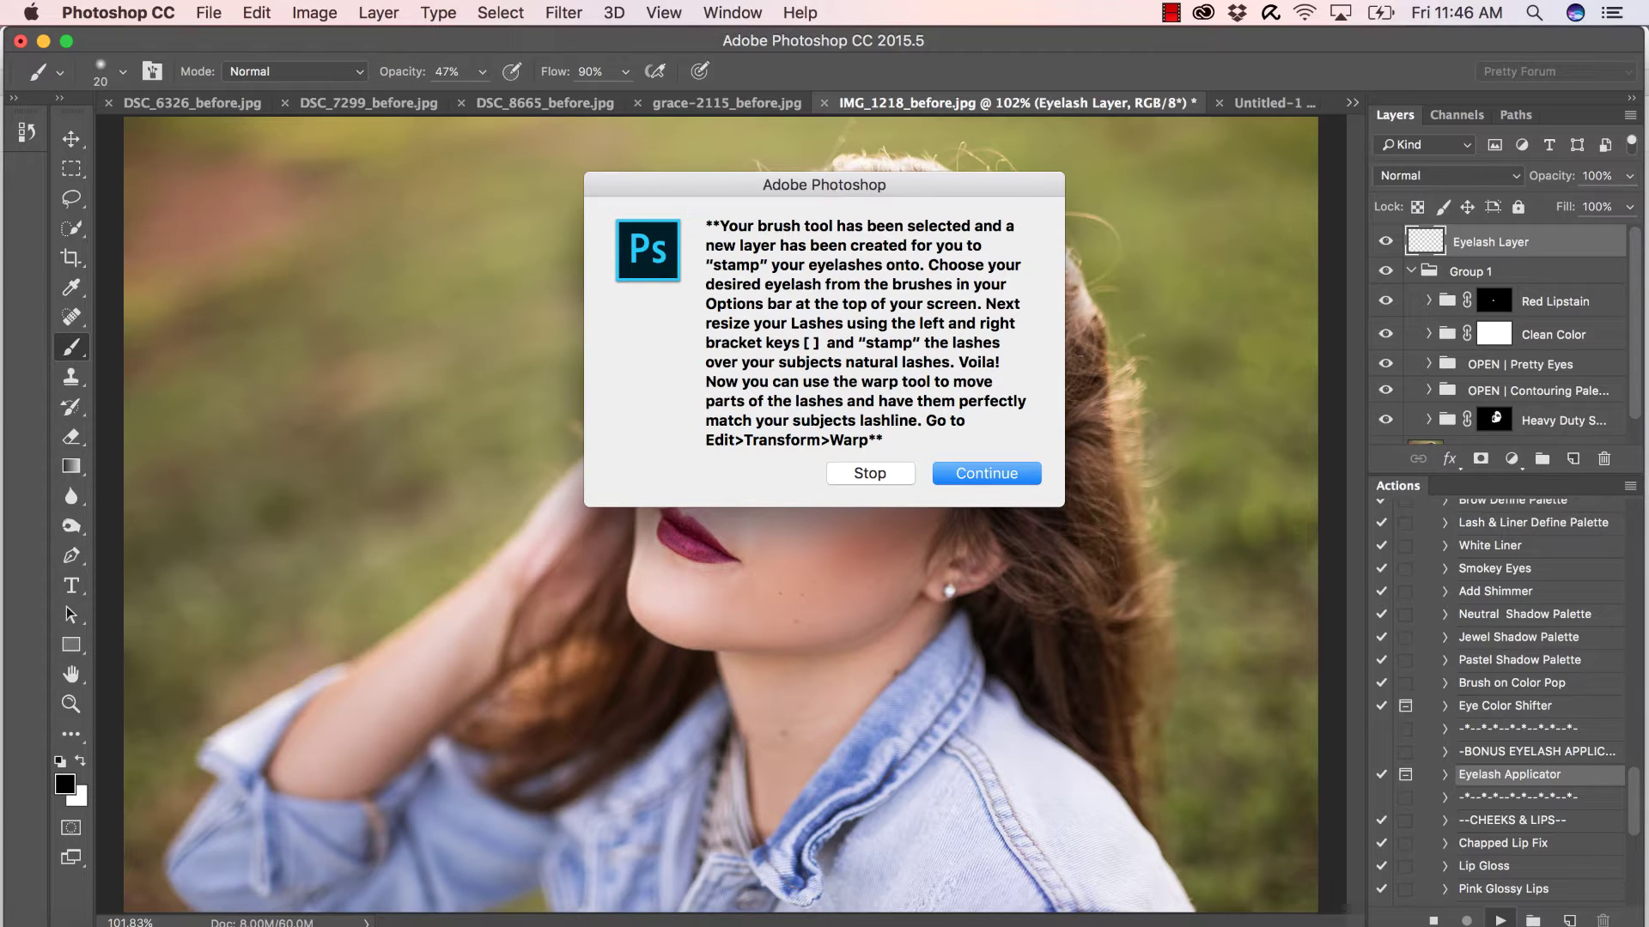
{"action": "key", "text": "Return"}
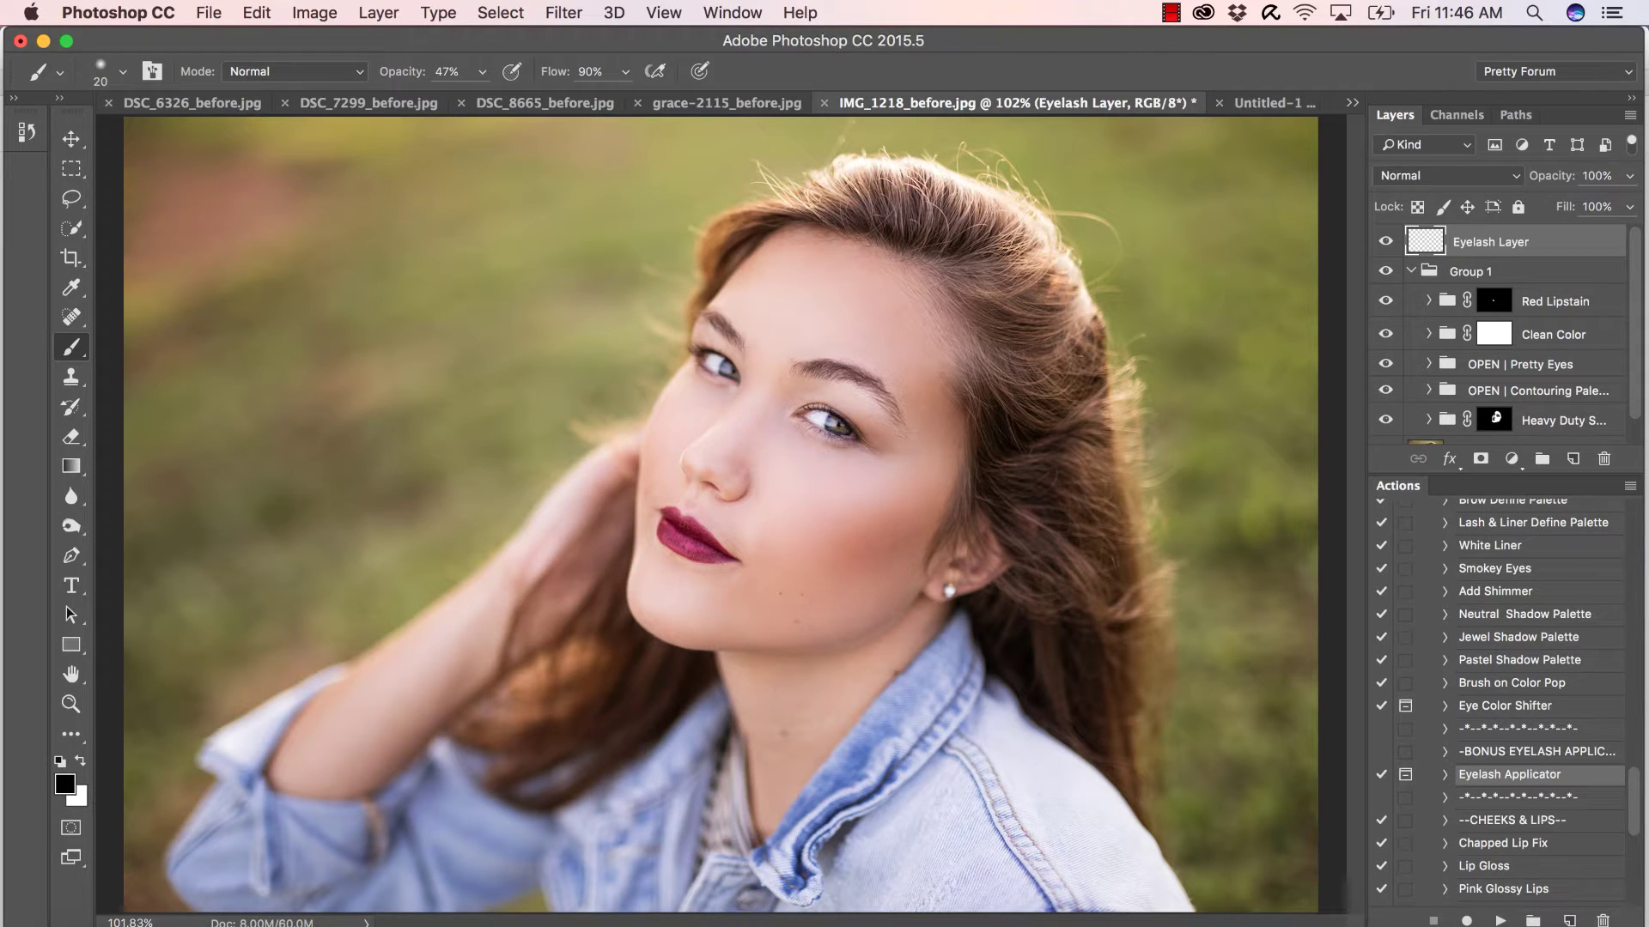
- Confirm black (000000) as the foreground color and choose the first 874 px eyelash brush
{"action": "left_click", "coordinate": [64, 783]}
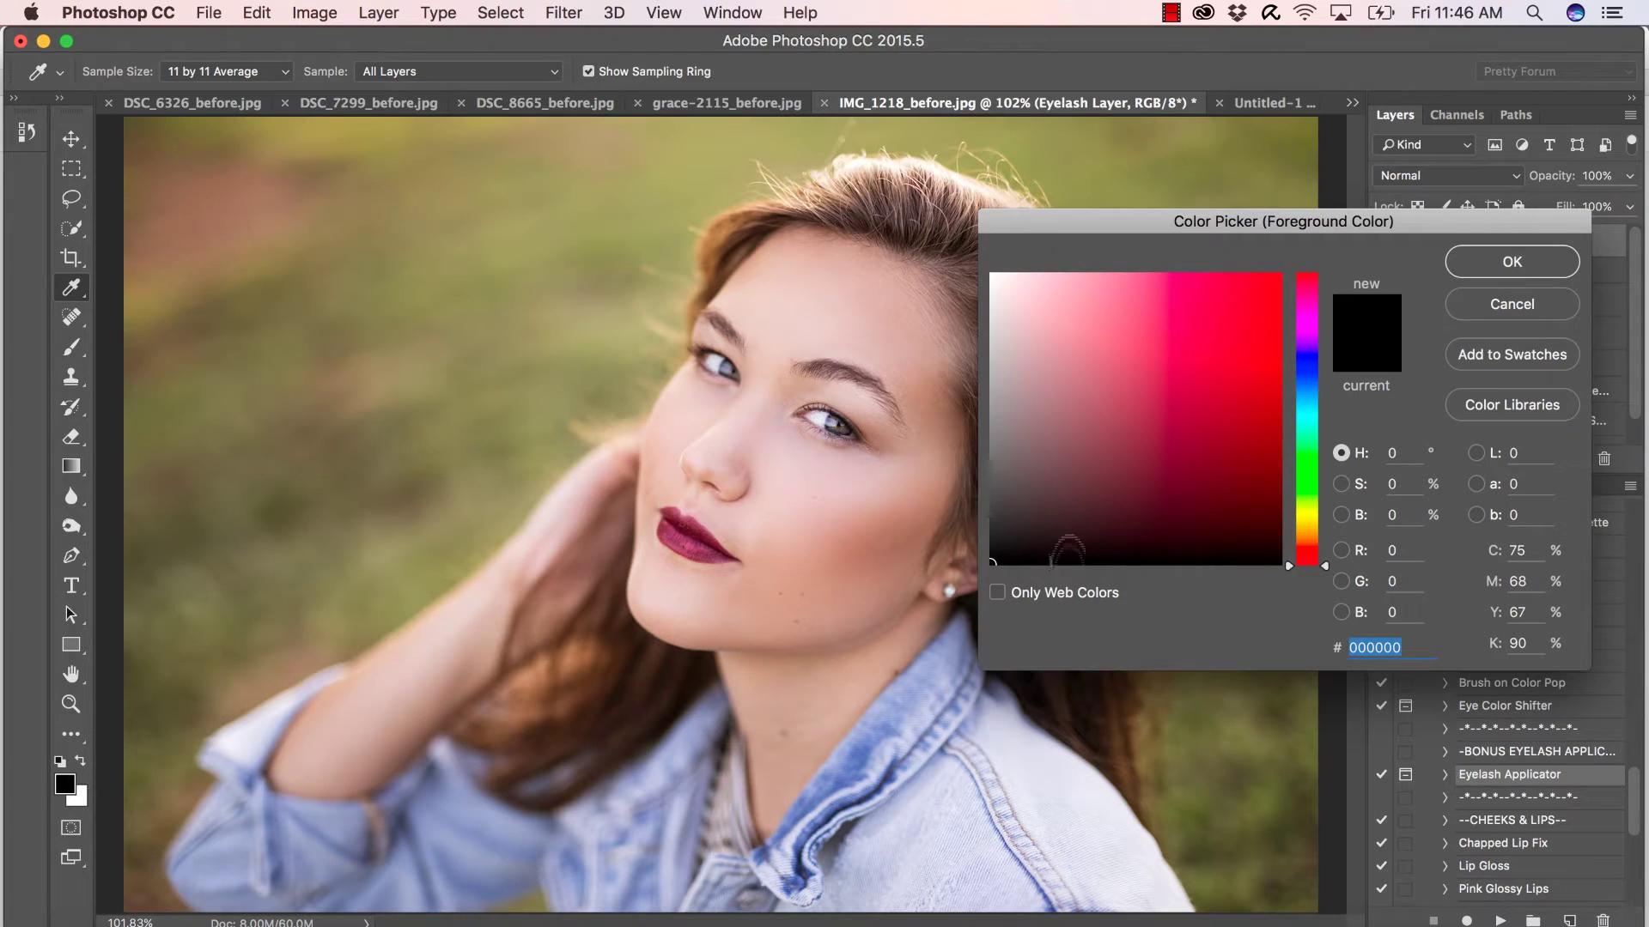
{"action": "left_click", "coordinate": [1512, 262]}
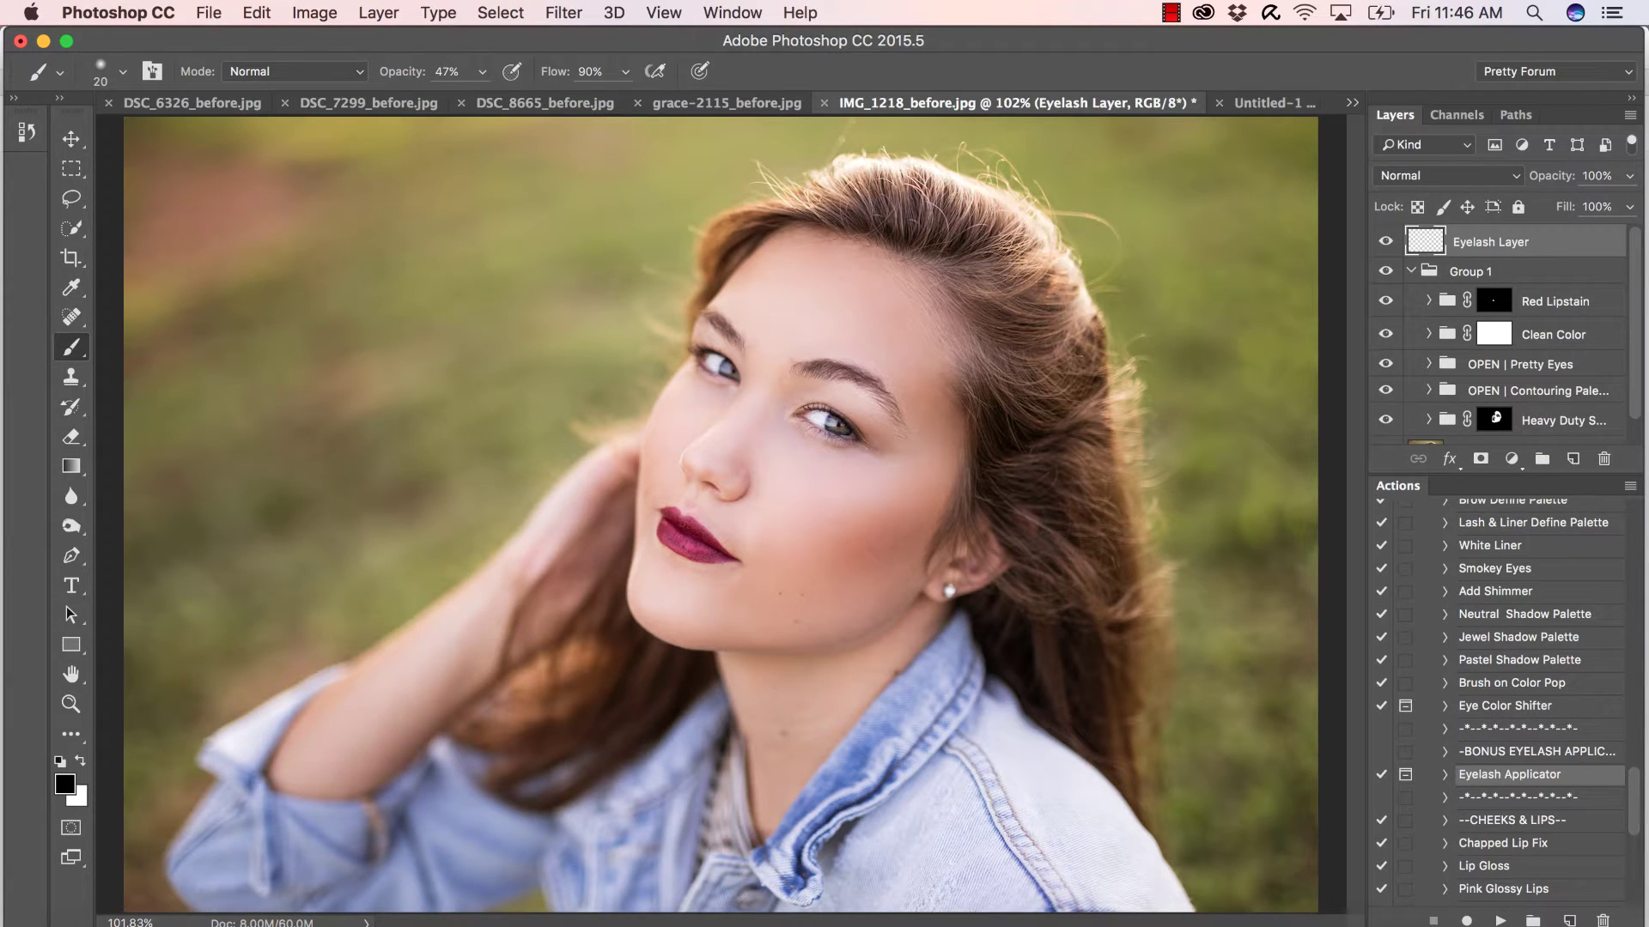
{"action": "left_click", "coordinate": [123, 72]}
{"action": "left_click", "coordinate": [122, 73]}
{"action": "left_click", "coordinate": [122, 71]}
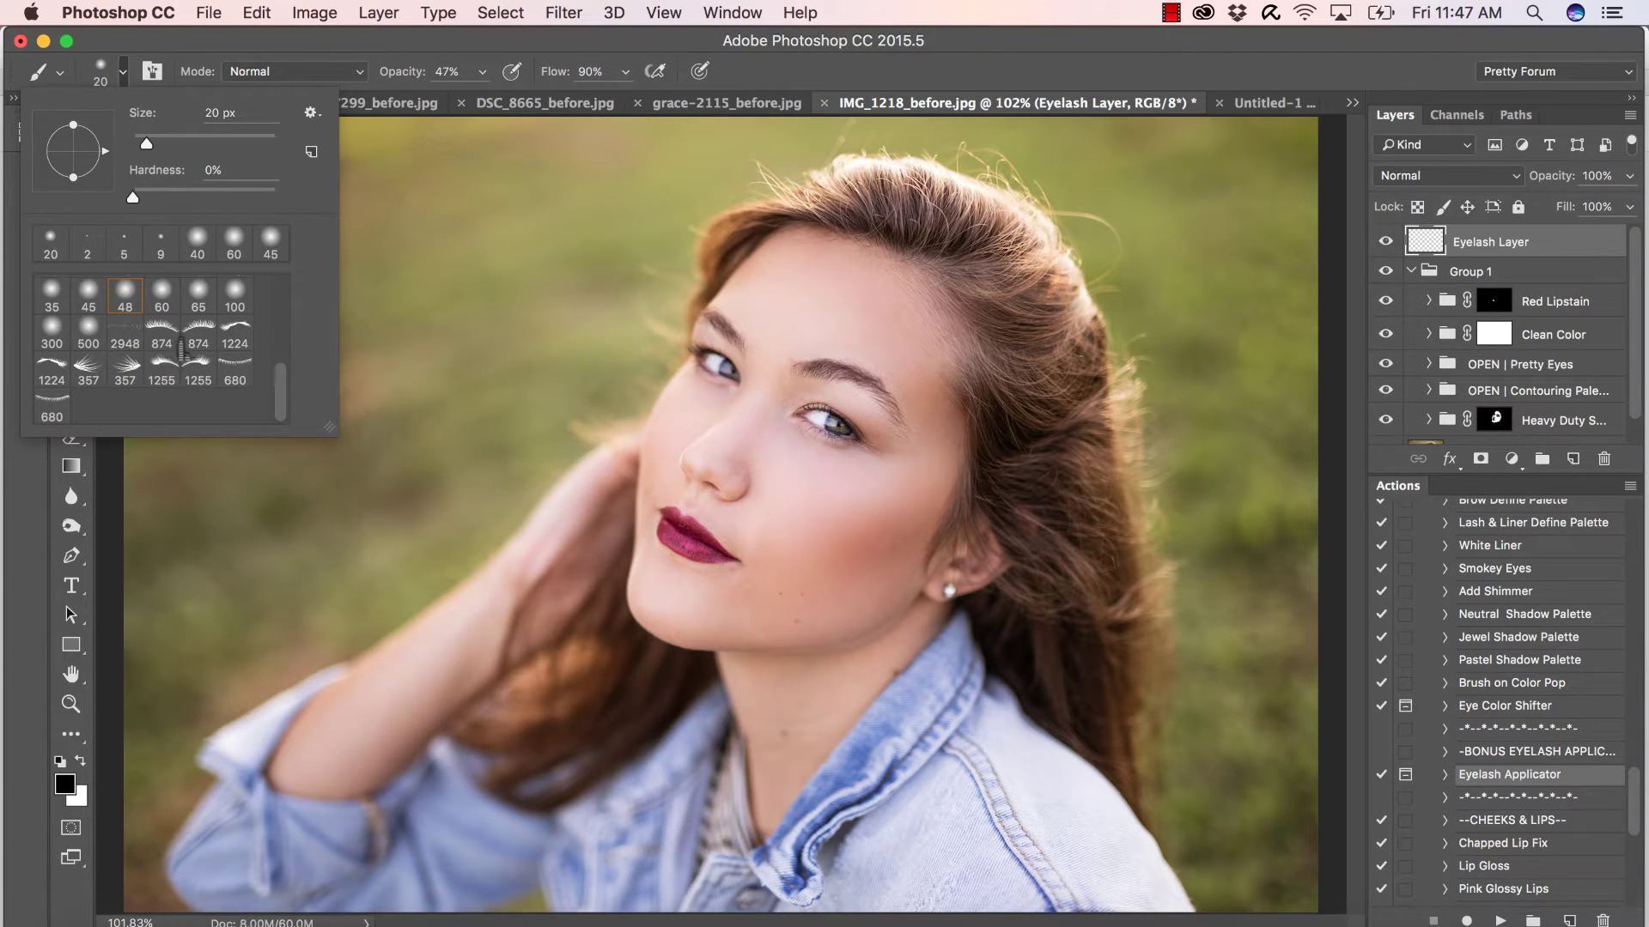
{"action": "left_click", "coordinate": [176, 340]}
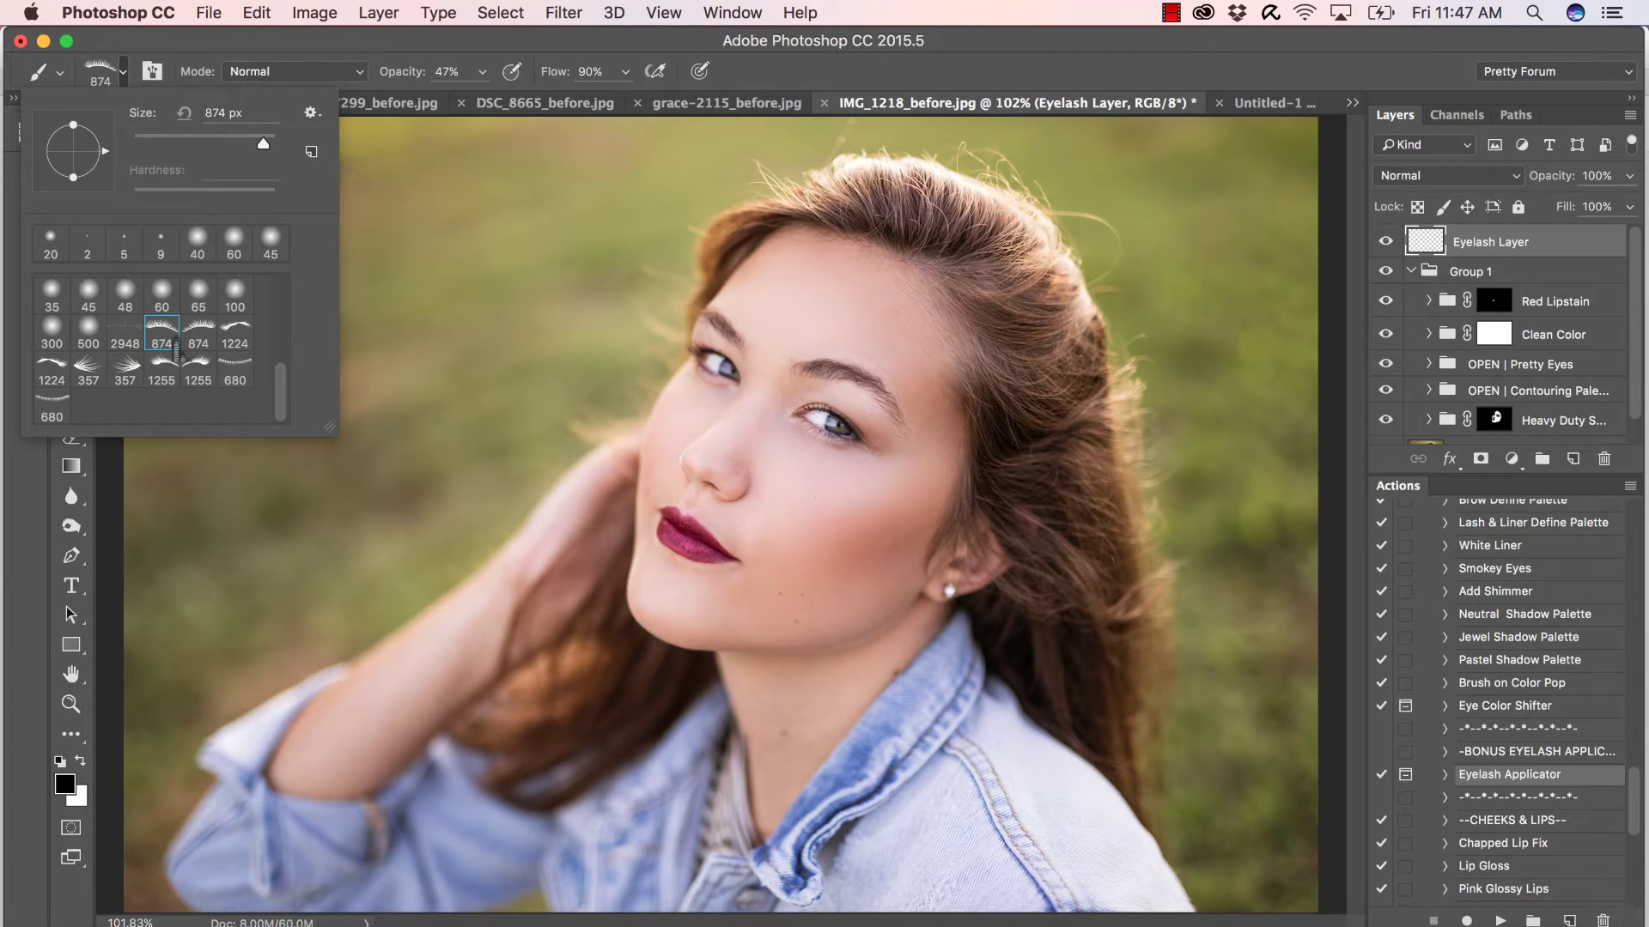
{"action": "left_click", "coordinate": [795, 72]}
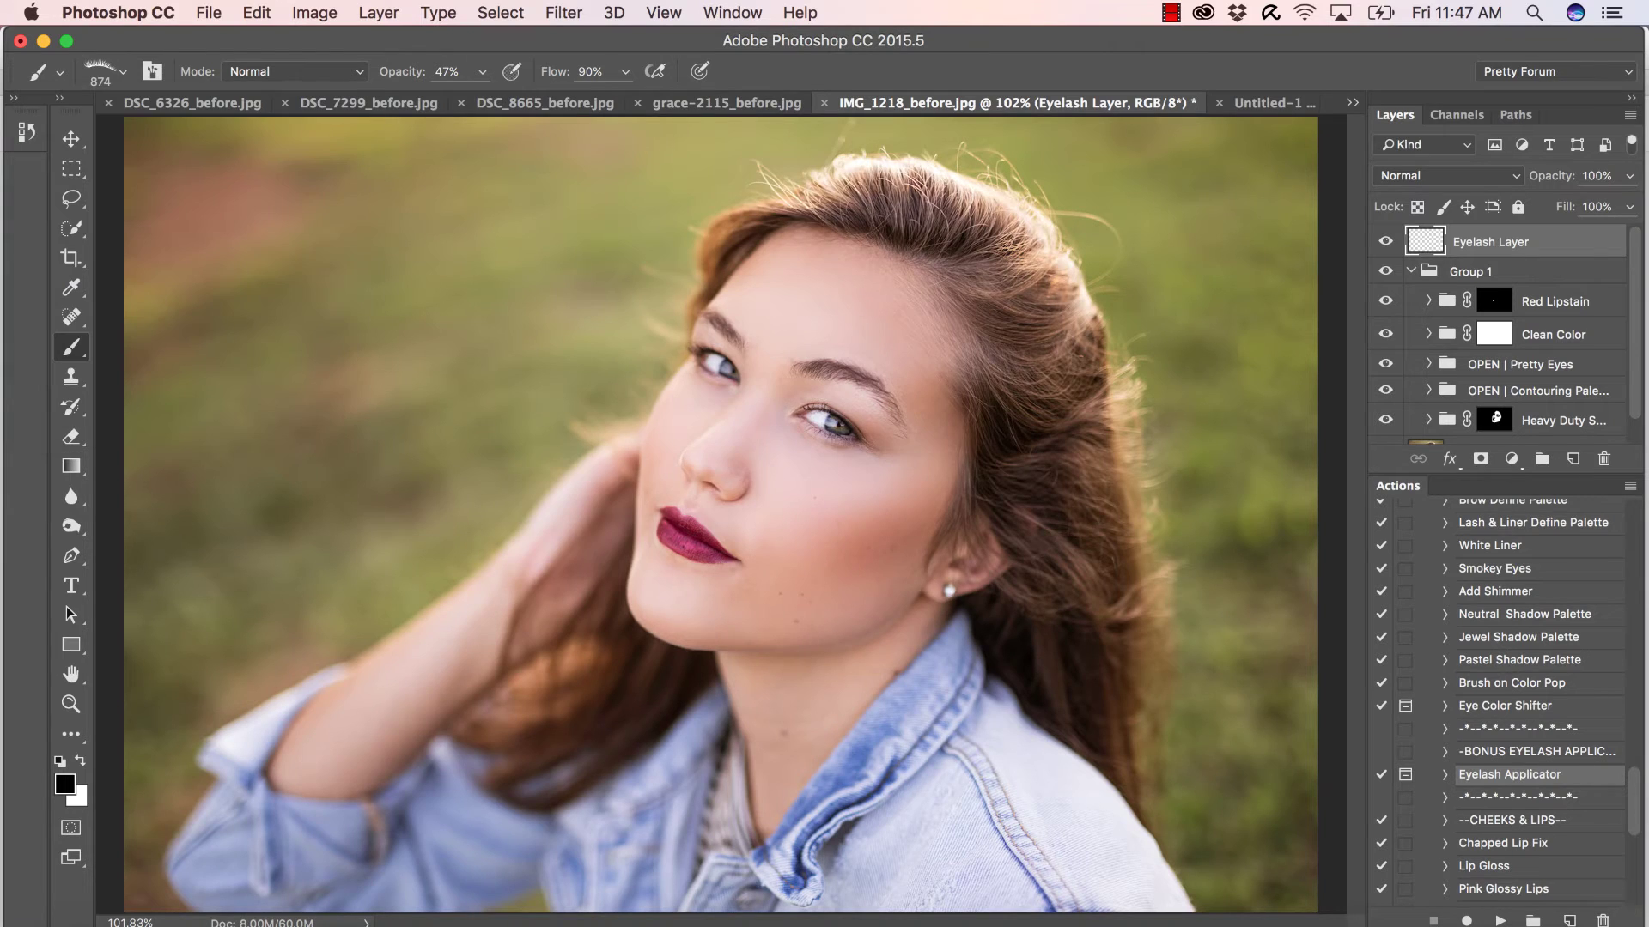
- Reduce the eyelash brush to 125 px to fit the subject's right eye
{"action": "key", "text": "bracketleft"}
{"action": "key", "text": "bracketleft"}
{"action": "key", "text": "bracketleft"}
{"action": "key", "text": "bracketleft"}
{"action": "key", "text": "bracketleft"}
{"action": "key", "text": "bracketleft"}
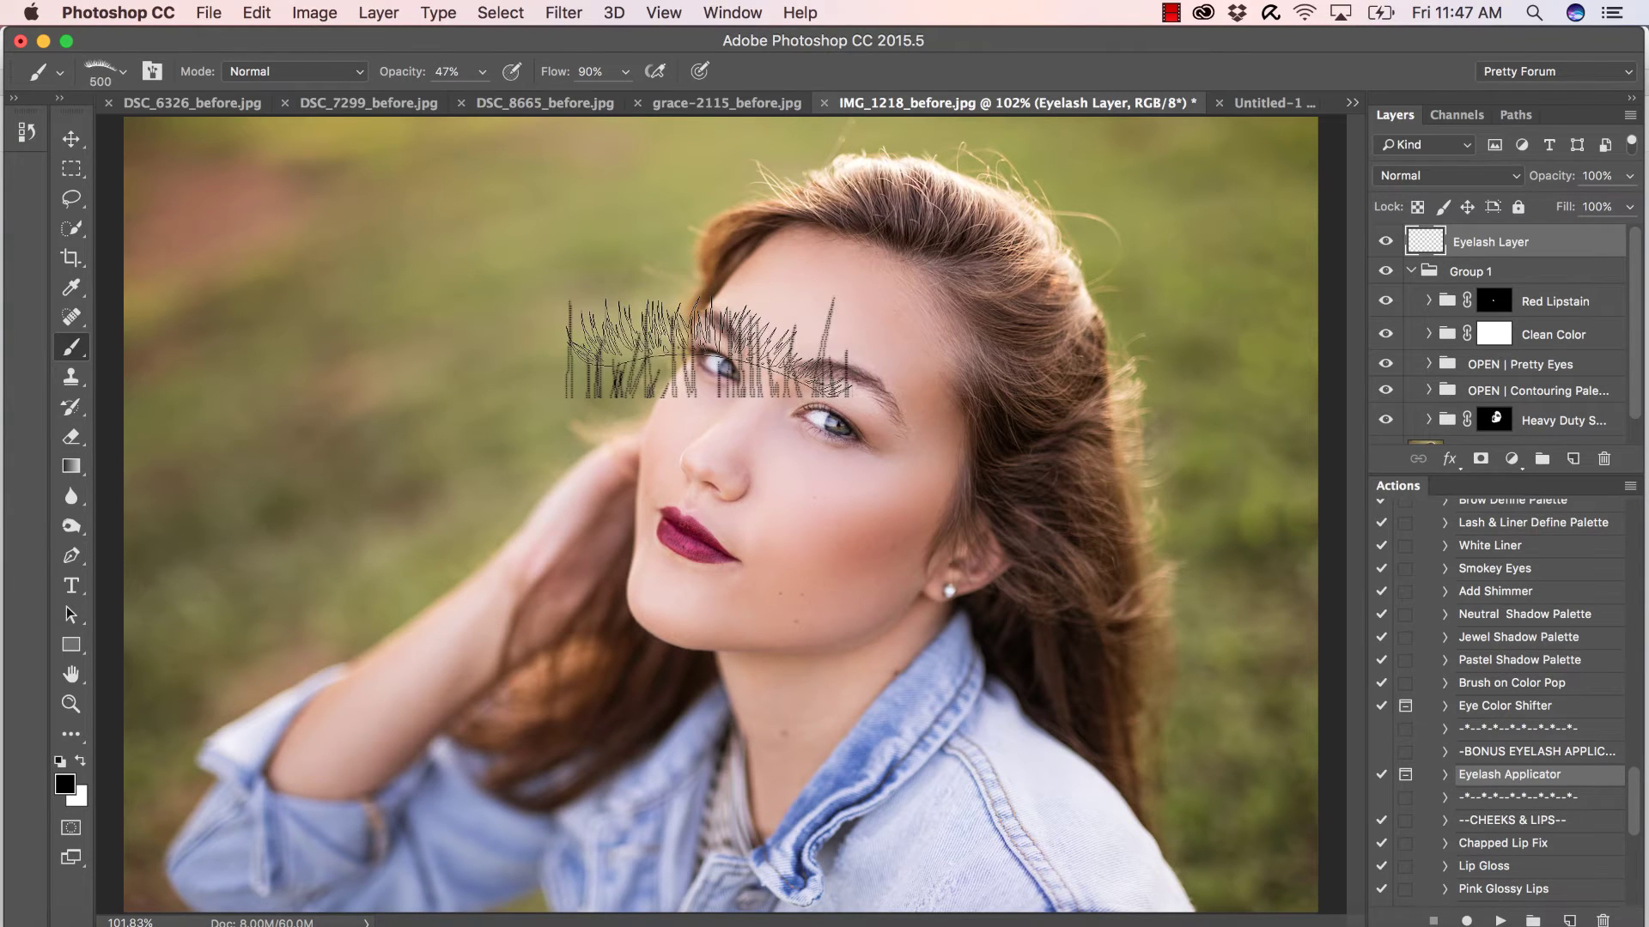
{"action": "key", "text": "bracketleft"}
{"action": "key", "text": "bracketleft"}
{"action": "key", "text": "bracketleft"}
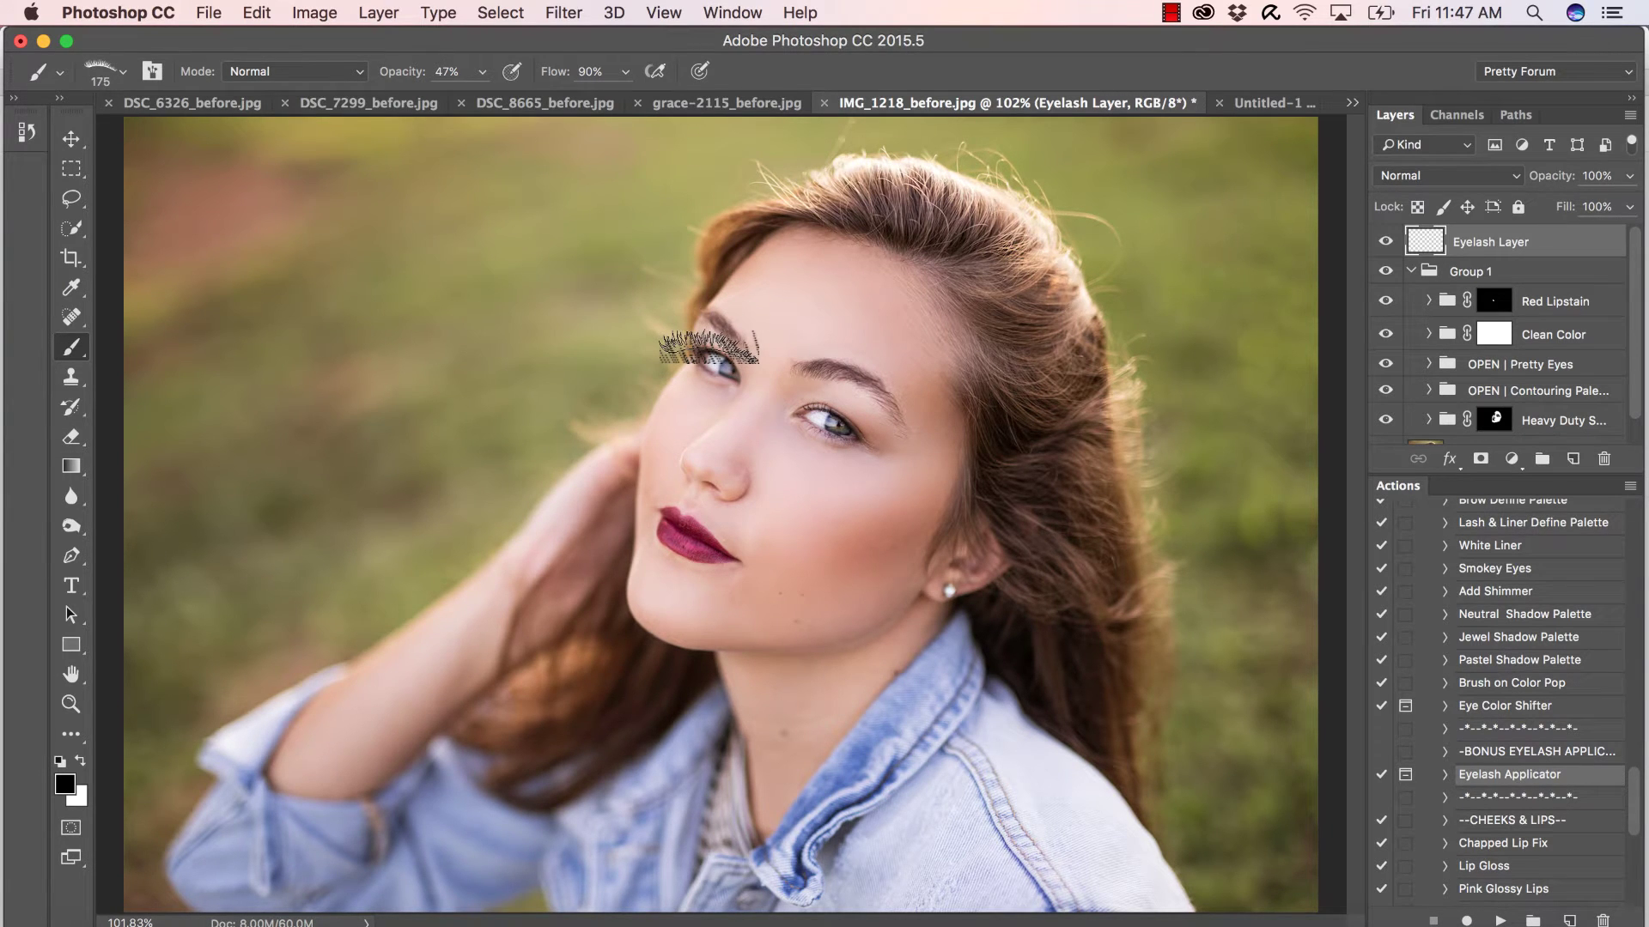
{"action": "key", "text": "bracketright"}
{"action": "key", "text": "bracketright"}
{"action": "key", "text": "bracketright"}
{"action": "key", "text": "bracketright"}
{"action": "key", "text": "bracketright"}
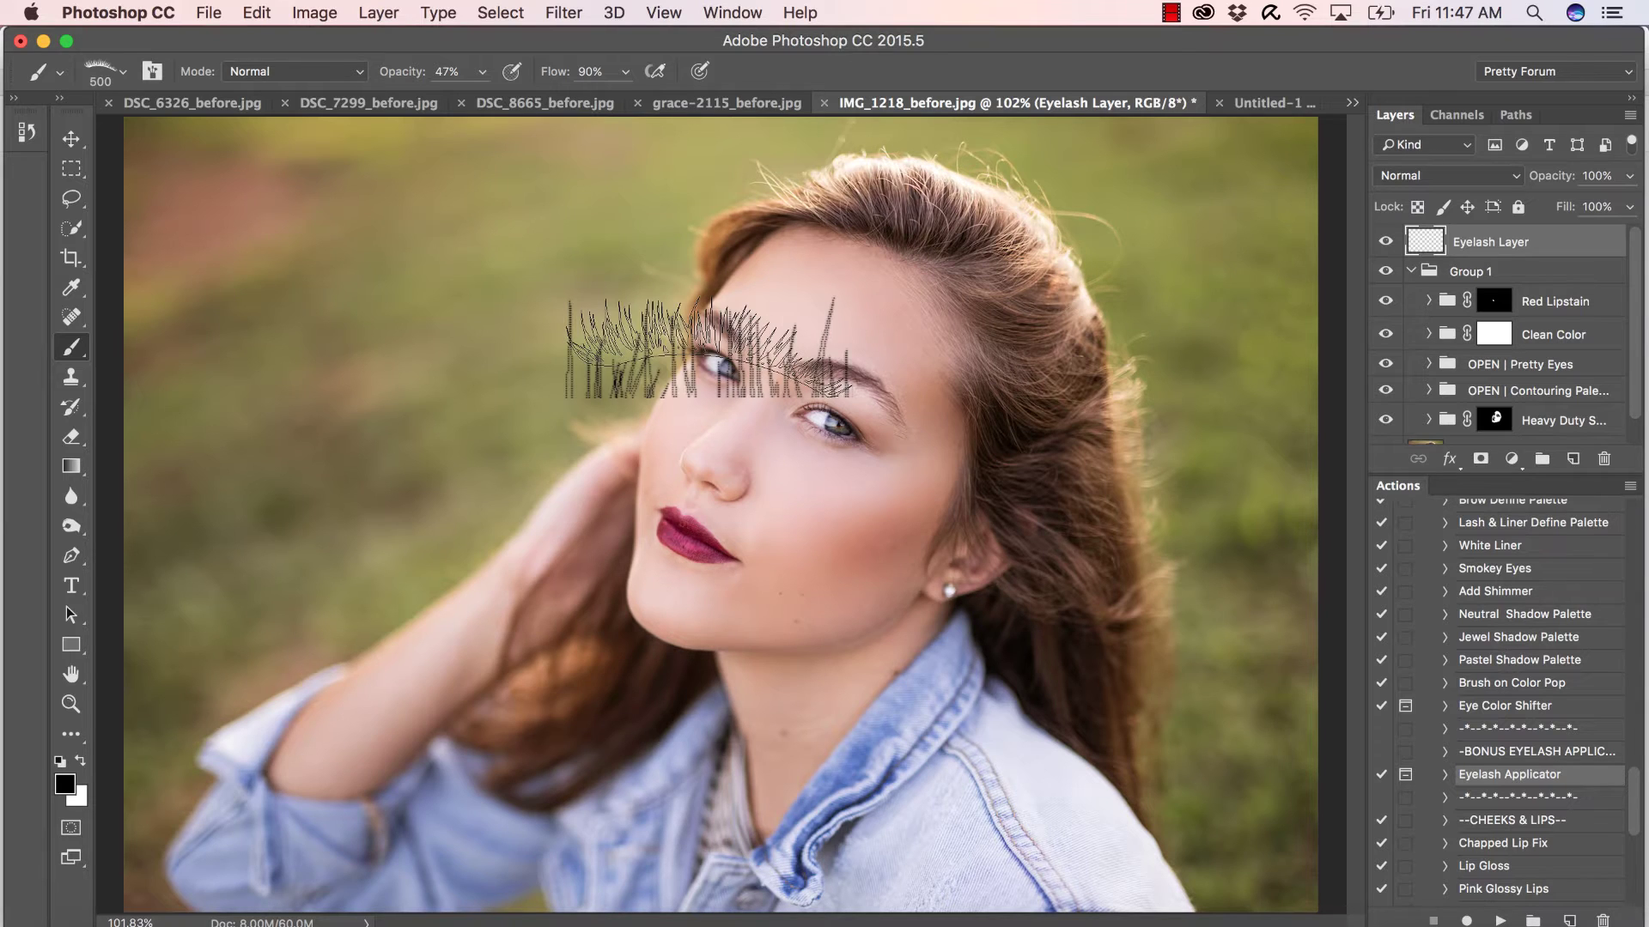
{"action": "key", "text": "bracketleft"}
{"action": "key", "text": "bracketleft"}
{"action": "key", "text": "bracketleft"}
{"action": "key", "text": "bracketleft"}
{"action": "key", "text": "bracketleft"}
{"action": "key", "text": "bracketleft"}
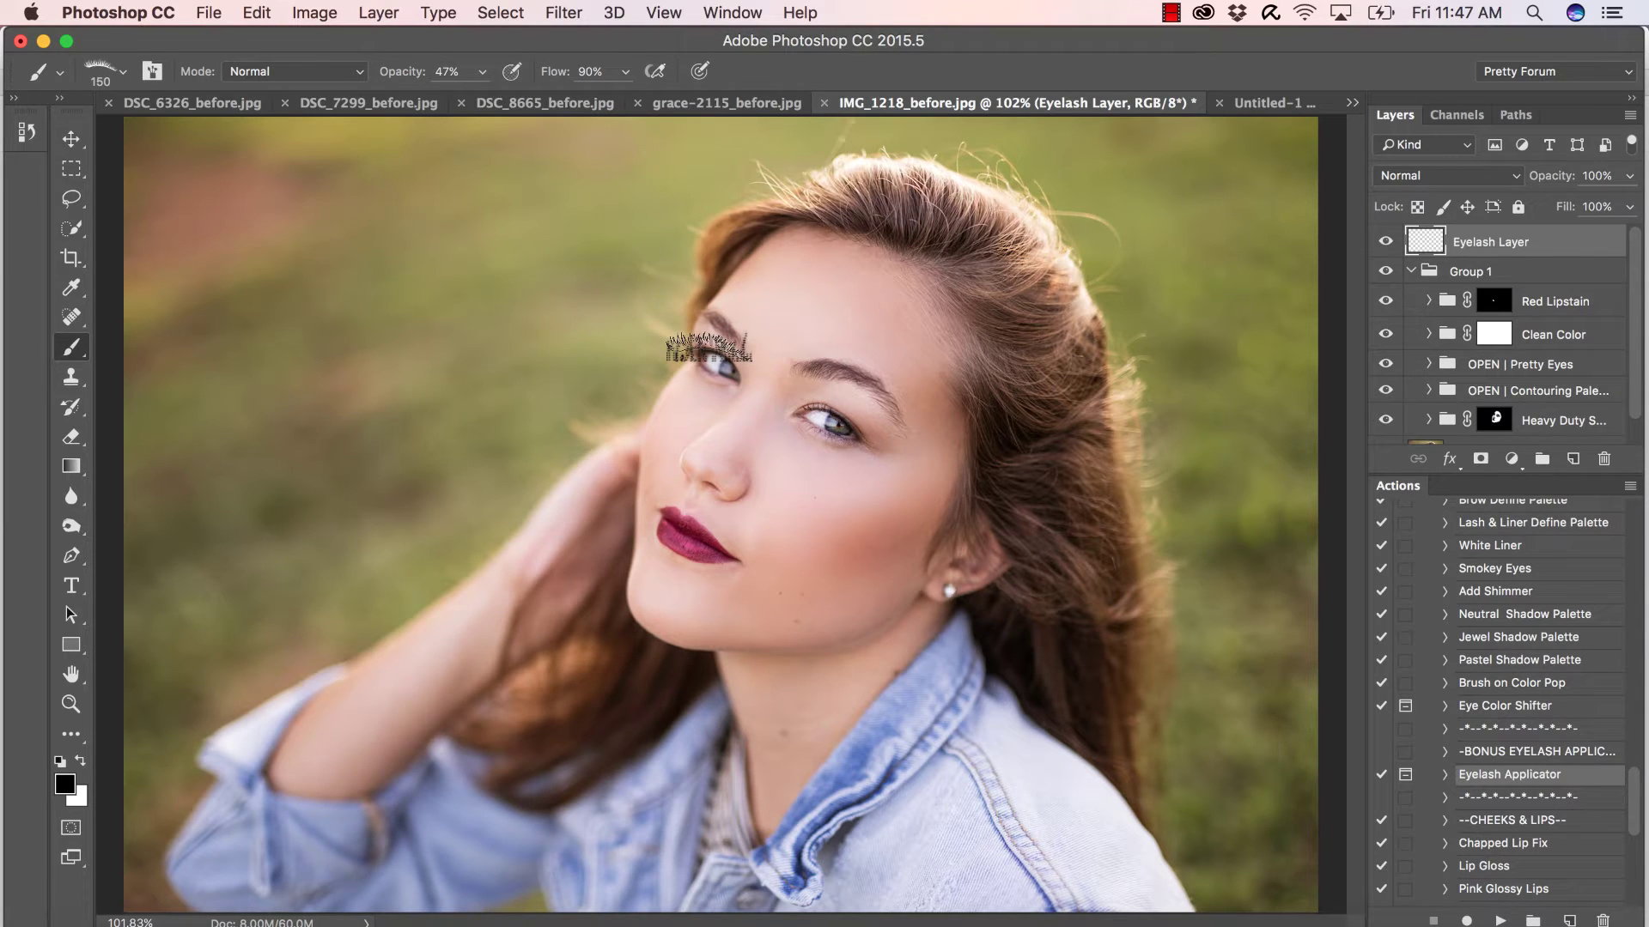
{"action": "key", "text": "bracketleft"}
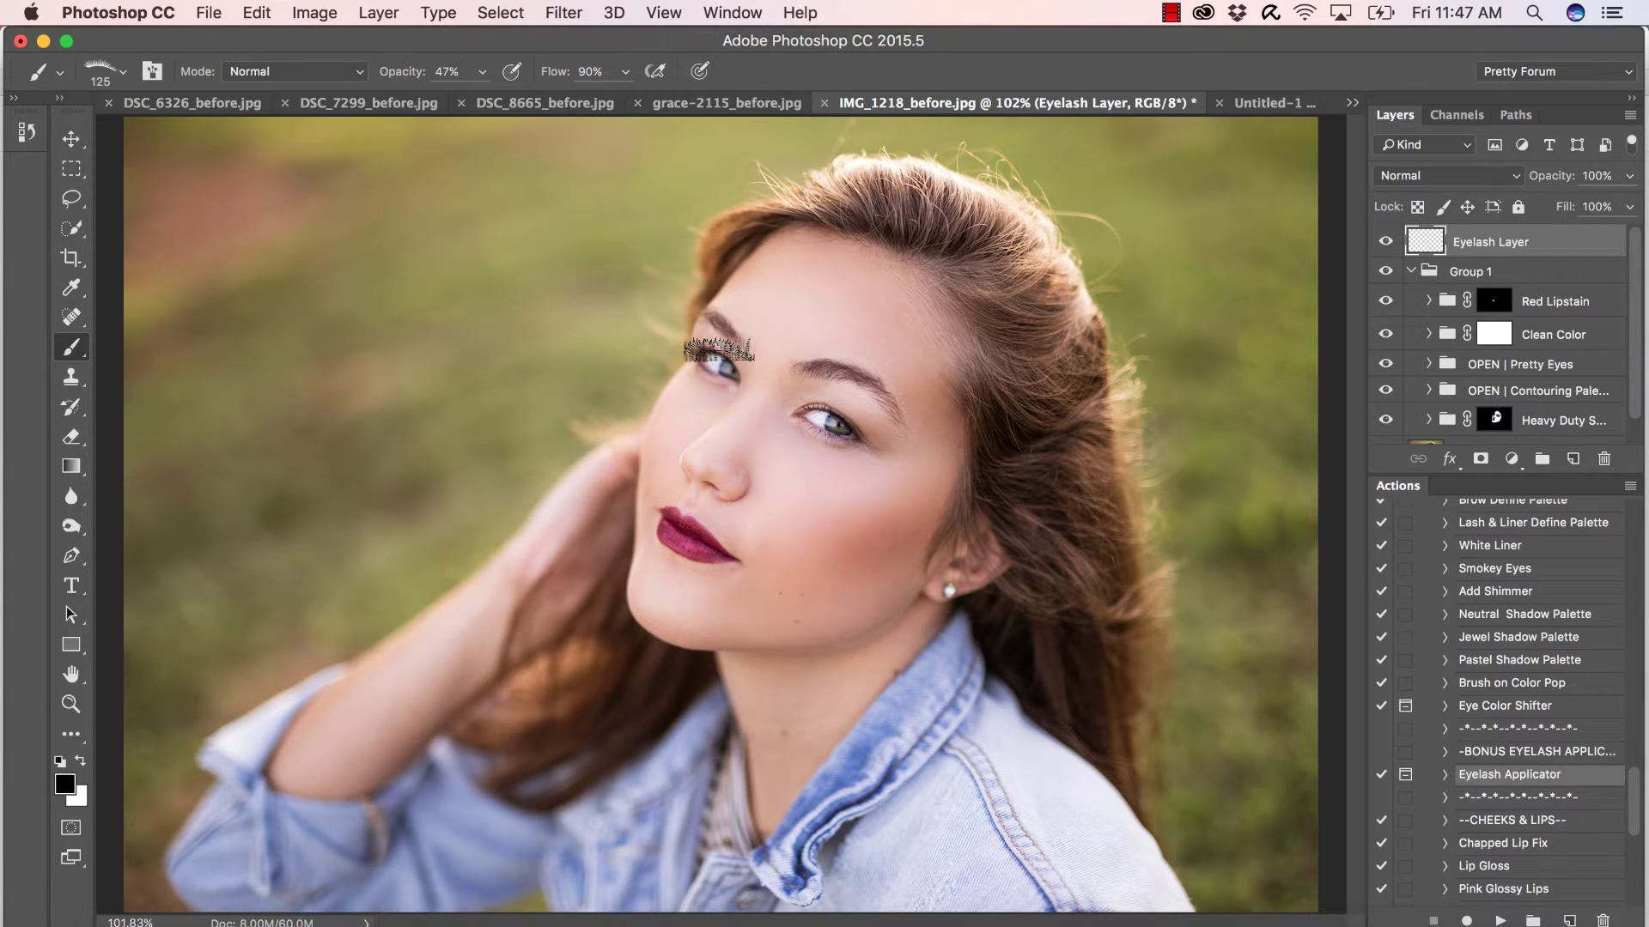
{"action": "key", "text": "bracketleft"}
{"action": "key", "text": "bracketright"}
- Try stamping the lashes over the subject's right eye at 47% brush opacity, and undo the stamp
{"action": "left_click", "coordinate": [717, 352]}
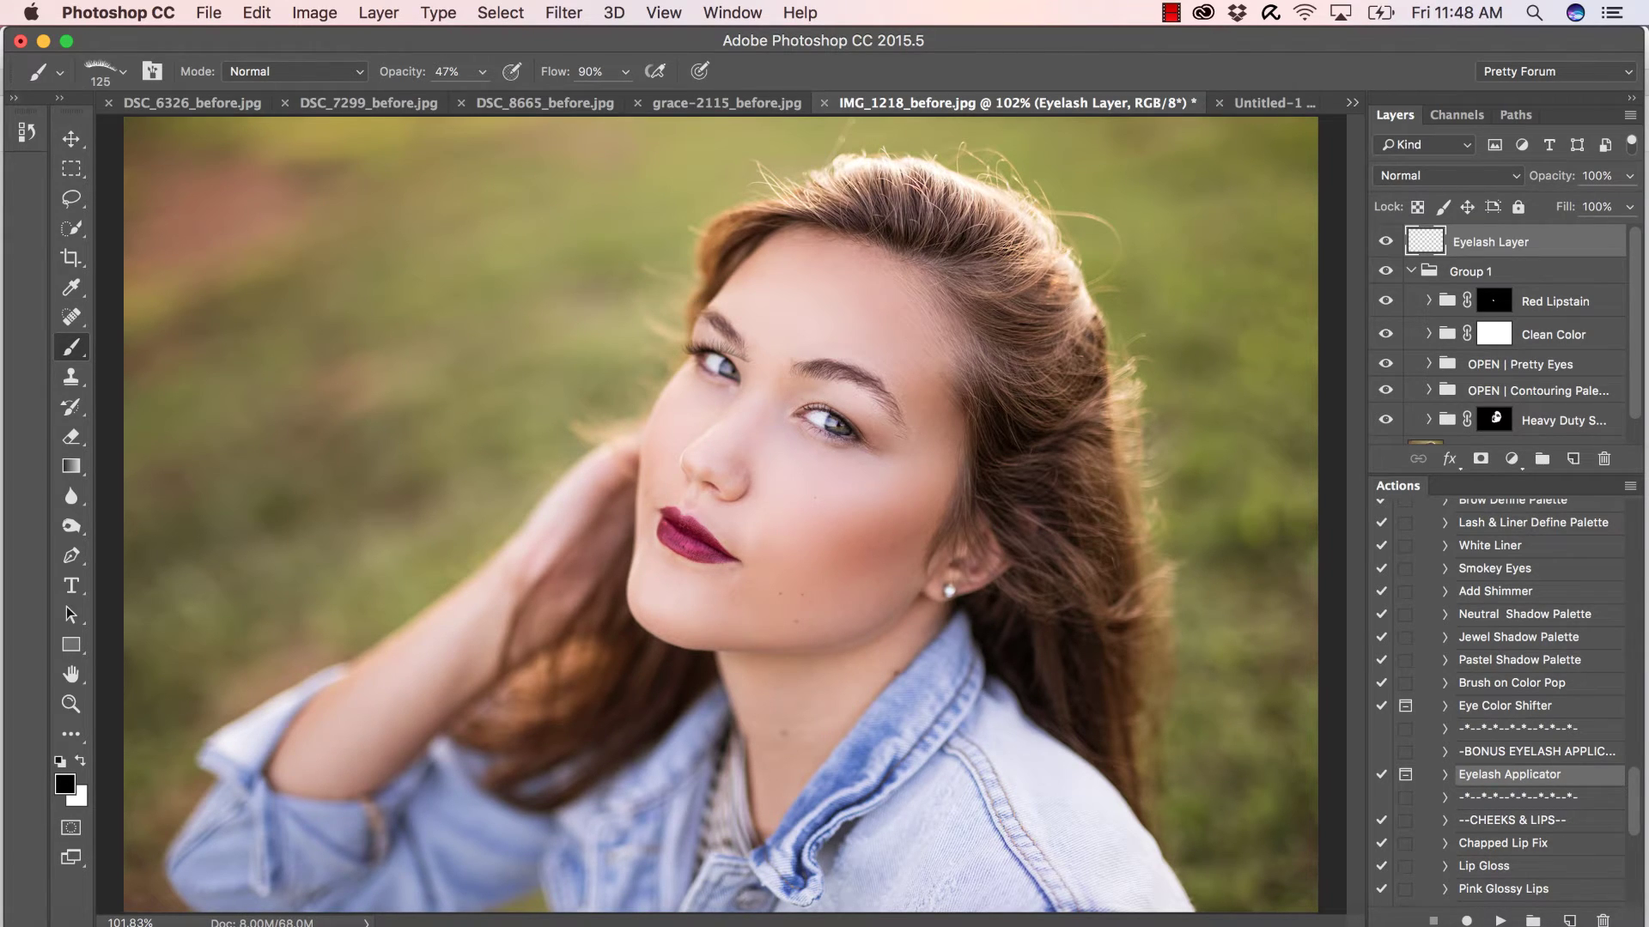
{"action": "left_click", "coordinate": [14, 98]}
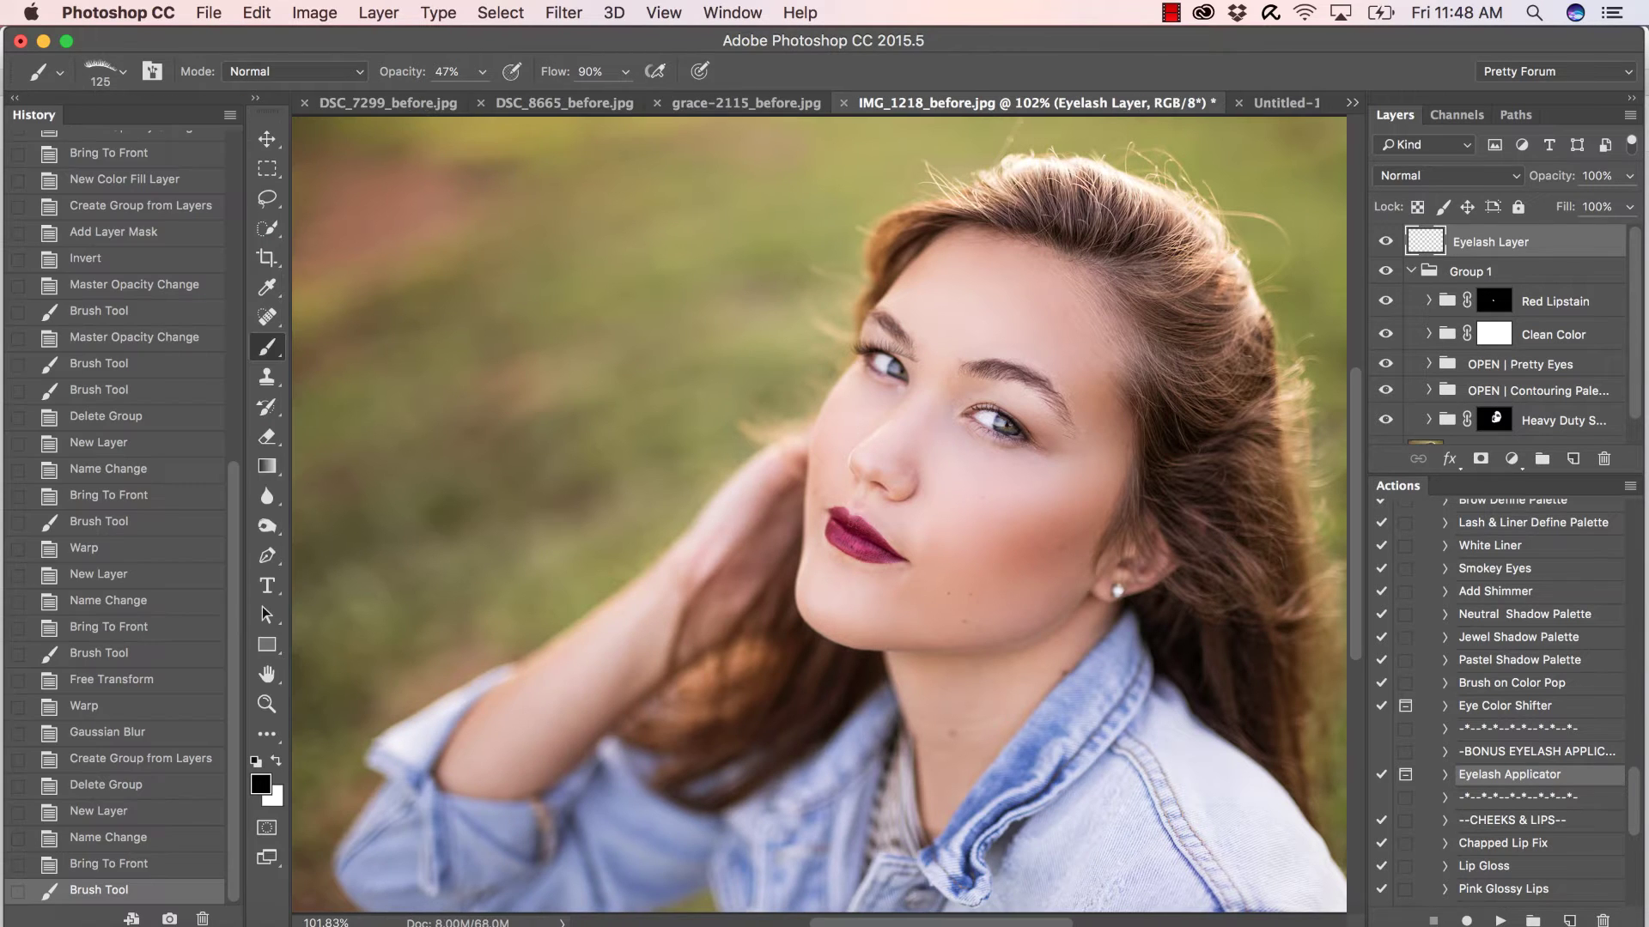
{"action": "left_click", "coordinate": [14, 98]}
{"action": "left_click", "coordinate": [256, 13]}
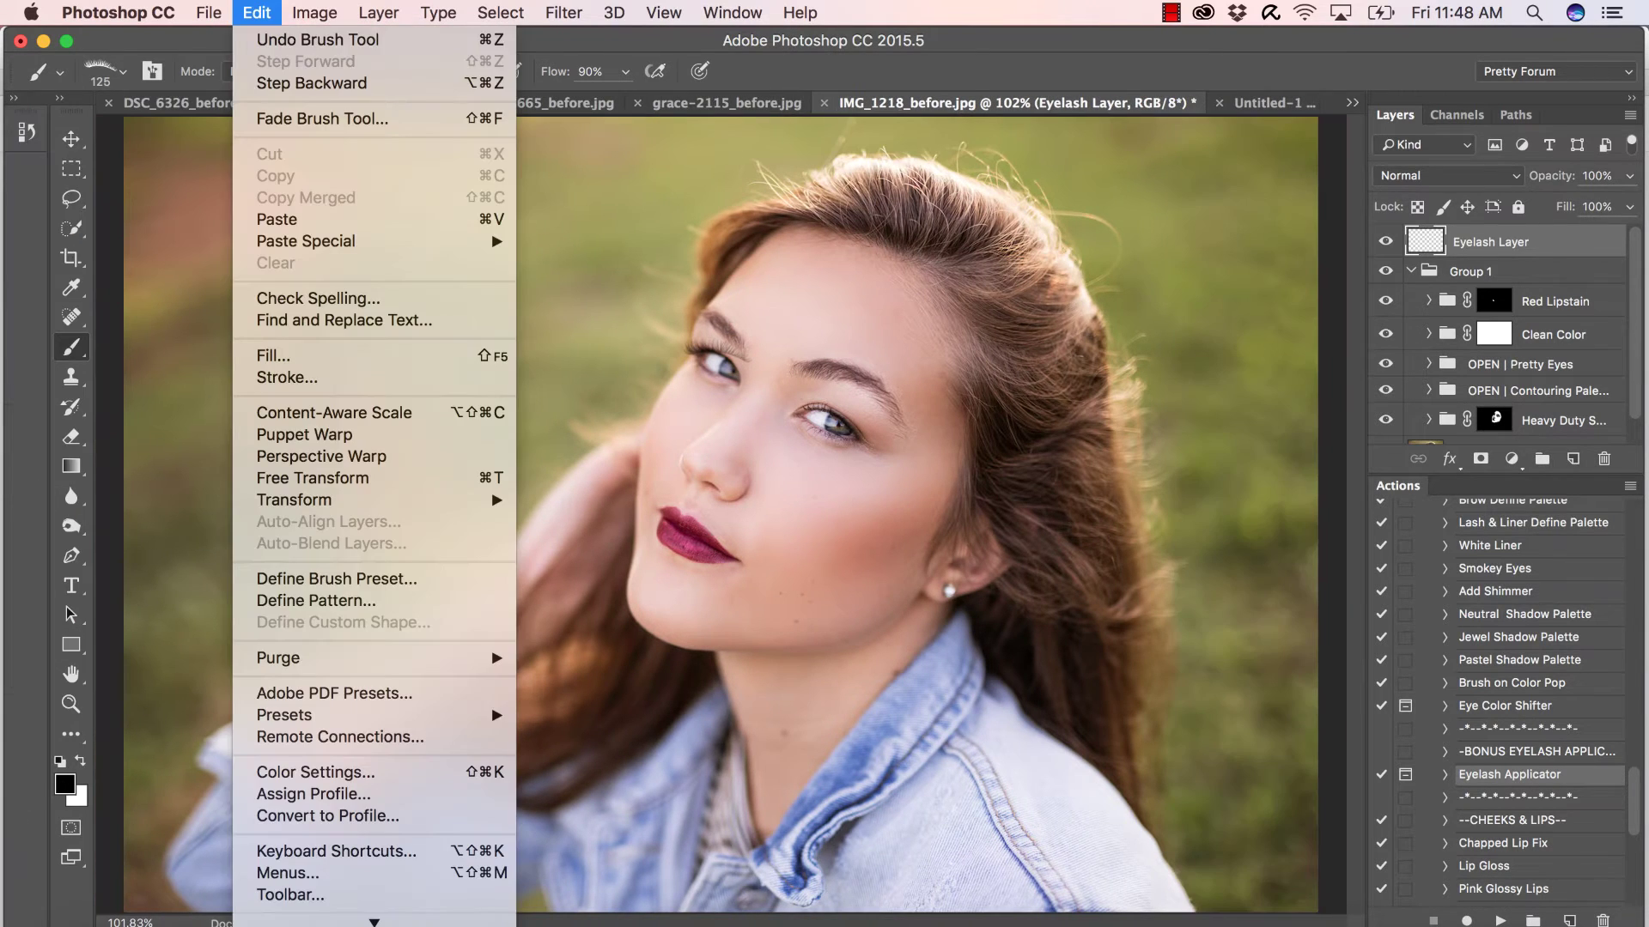
{"action": "left_click", "coordinate": [289, 40]}
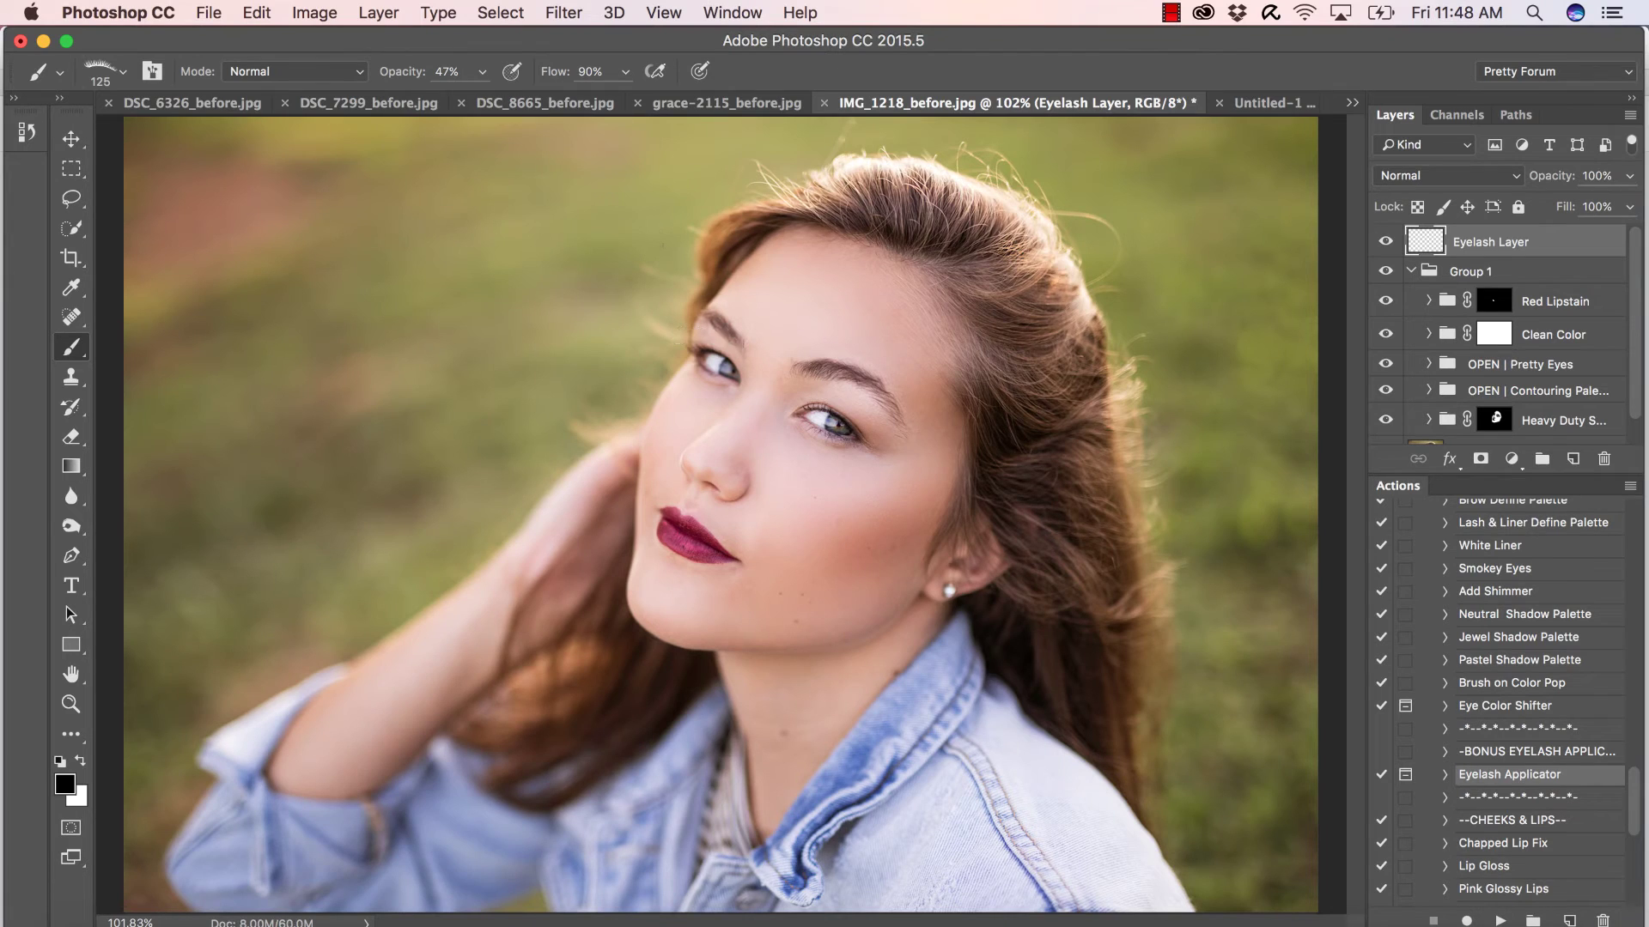
- Set the brush opacity to 100% and stamp the lashes once over the subject's right upper lash line
{"action": "left_click", "coordinate": [482, 71]}
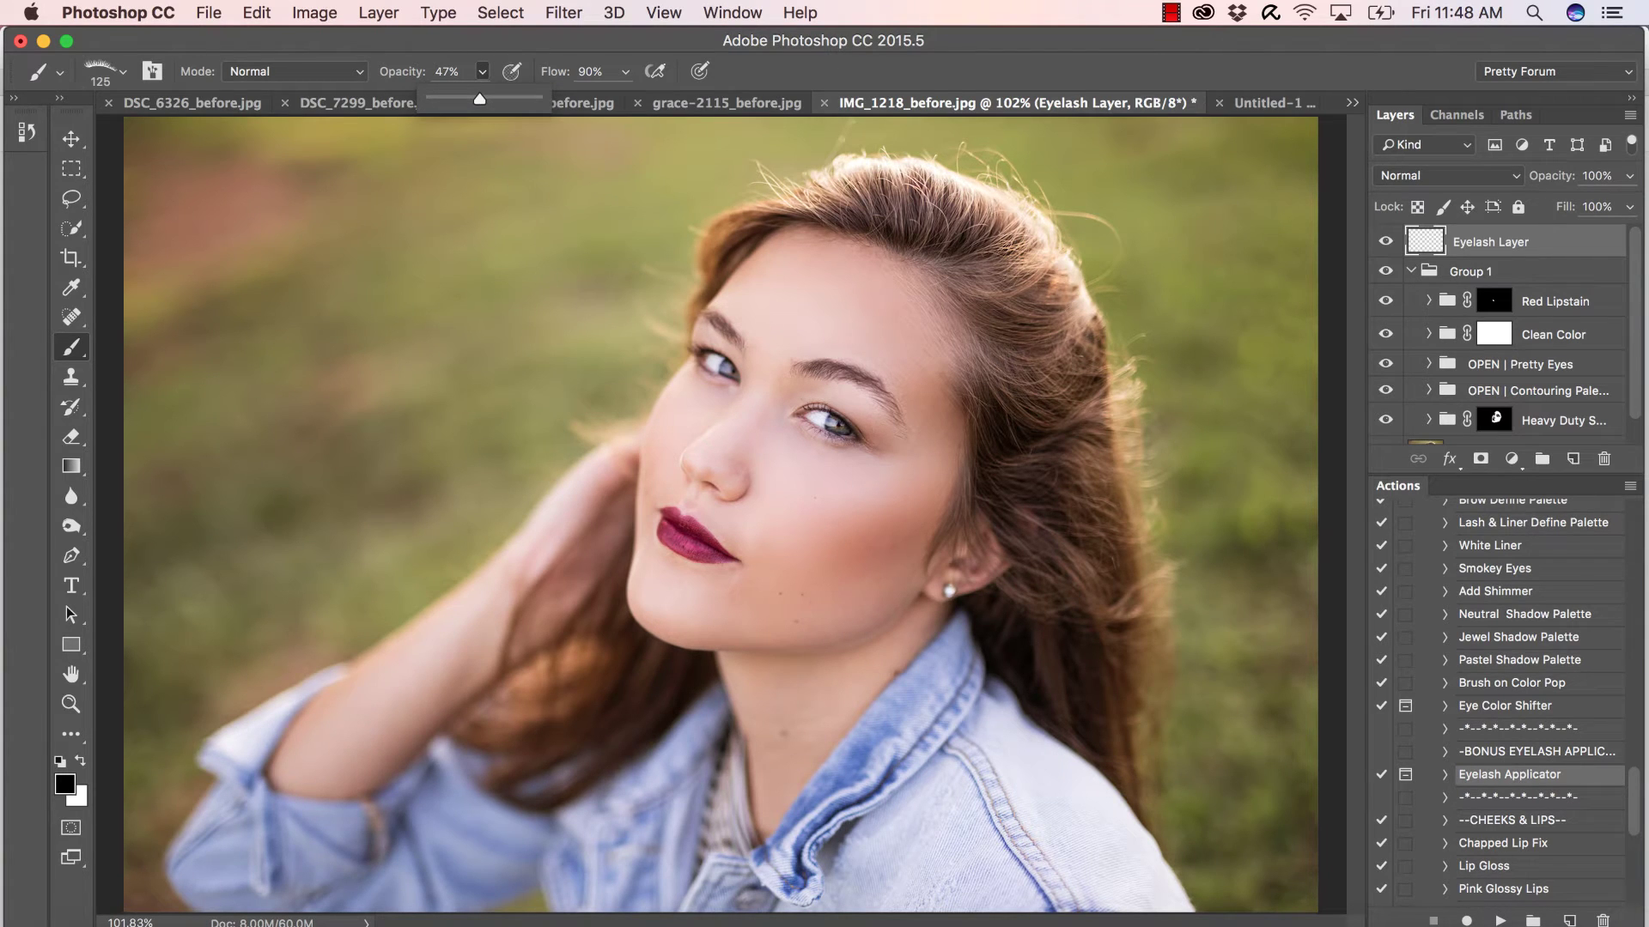
{"action": "left_click_drag", "start_coordinate": [479, 99], "coordinate": [541, 99]}
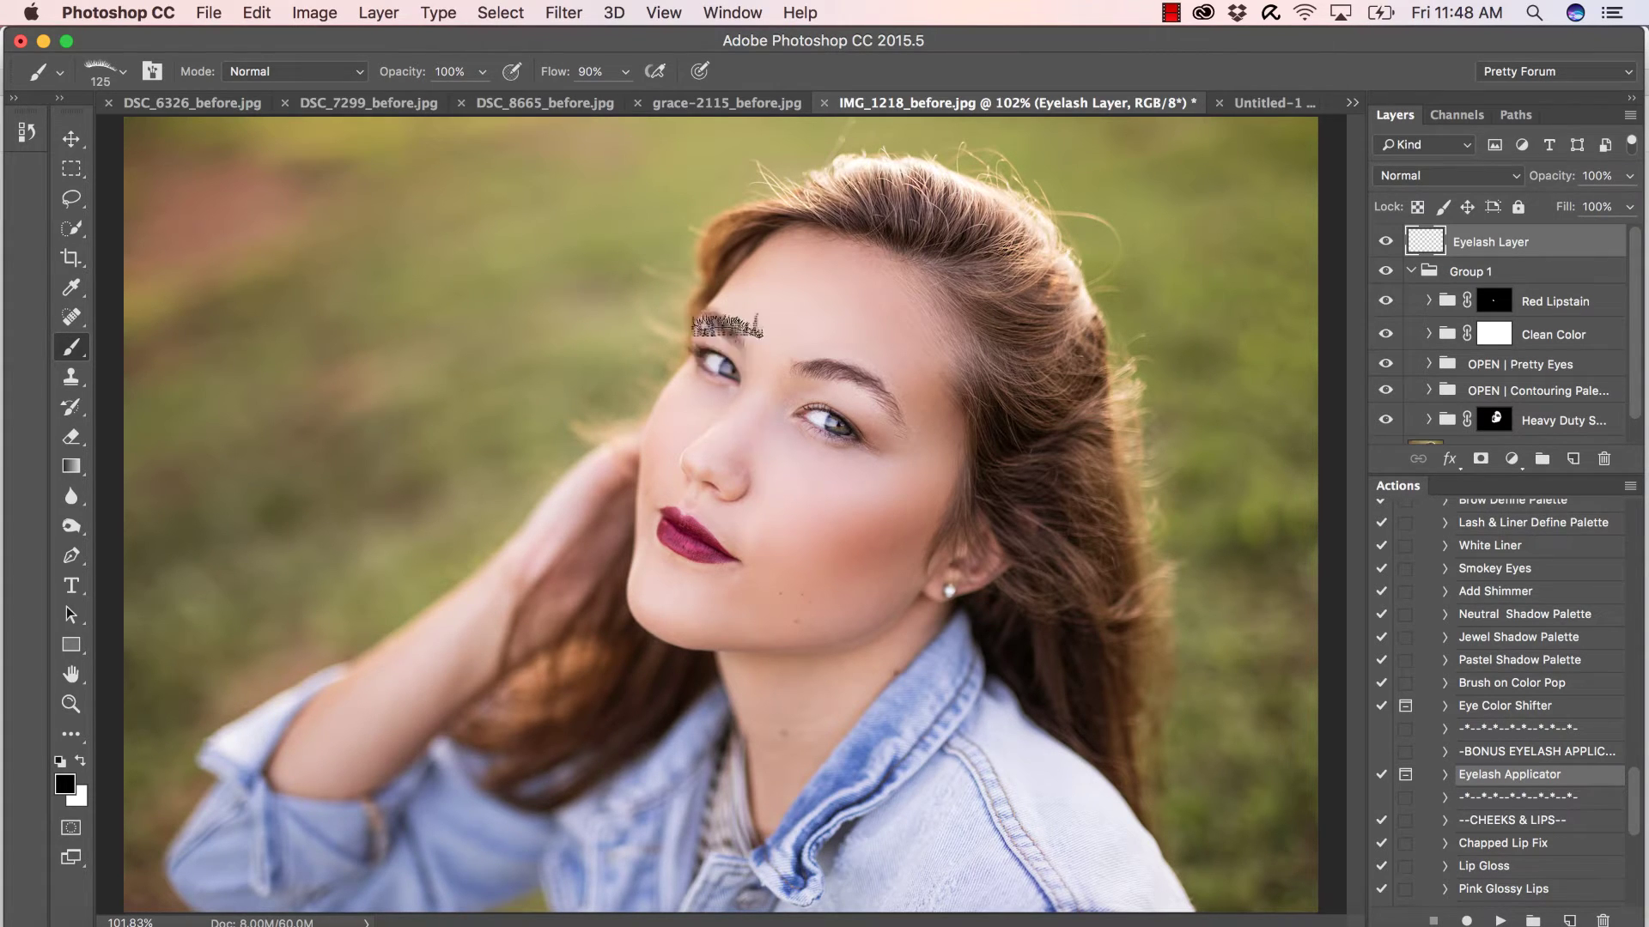
{"action": "left_click", "coordinate": [716, 345]}
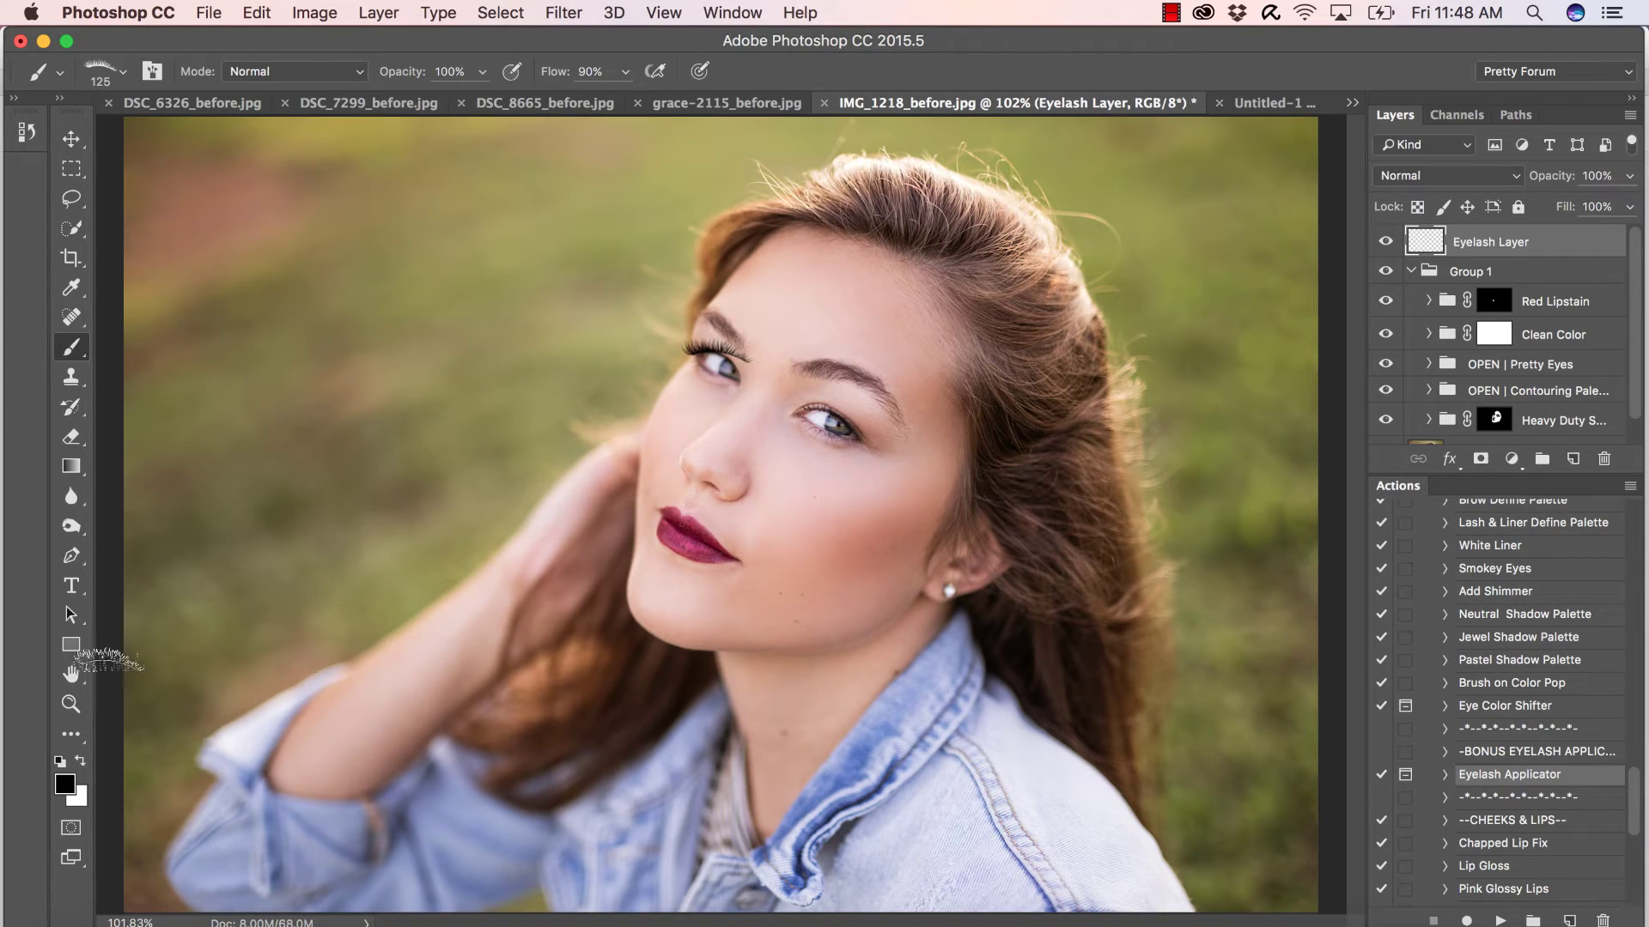
- Warp the stamped lashes on the Eyelash Layer so they follow the lash line of the subject's right eye
{"action": "left_click", "coordinate": [71, 704]}
{"action": "left_click", "coordinate": [811, 429]}
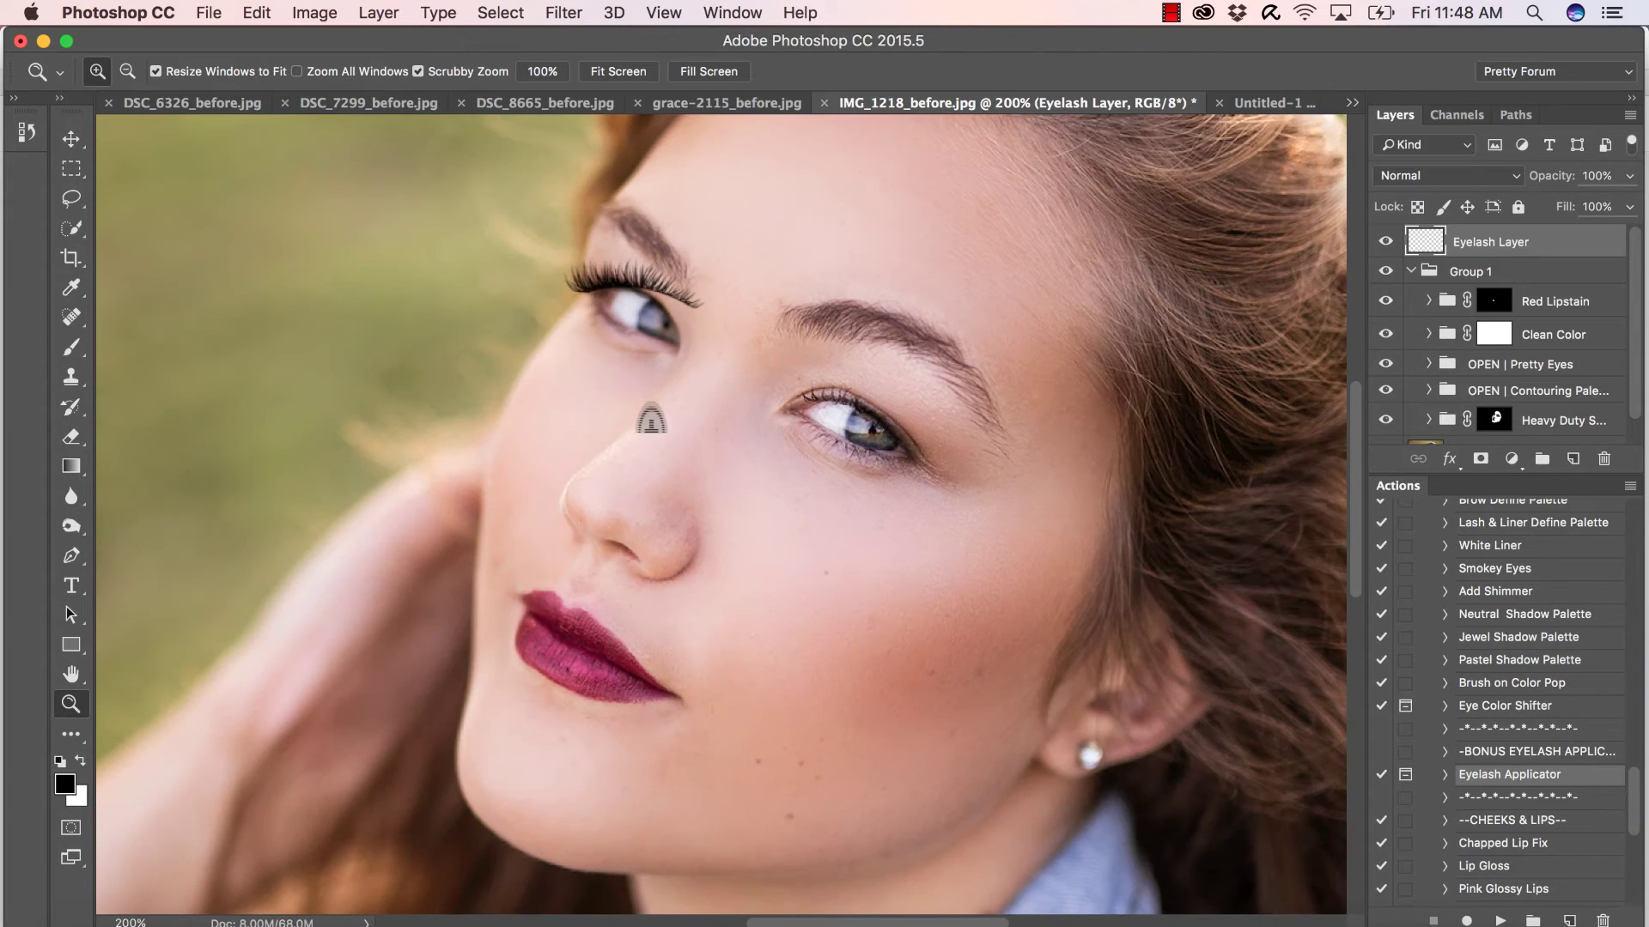
{"action": "scroll", "coordinate": [647, 421], "scroll_direction": "up", "scroll_amount": 3}
{"action": "scroll", "coordinate": [646, 420], "scroll_direction": "left", "scroll_amount": 3}
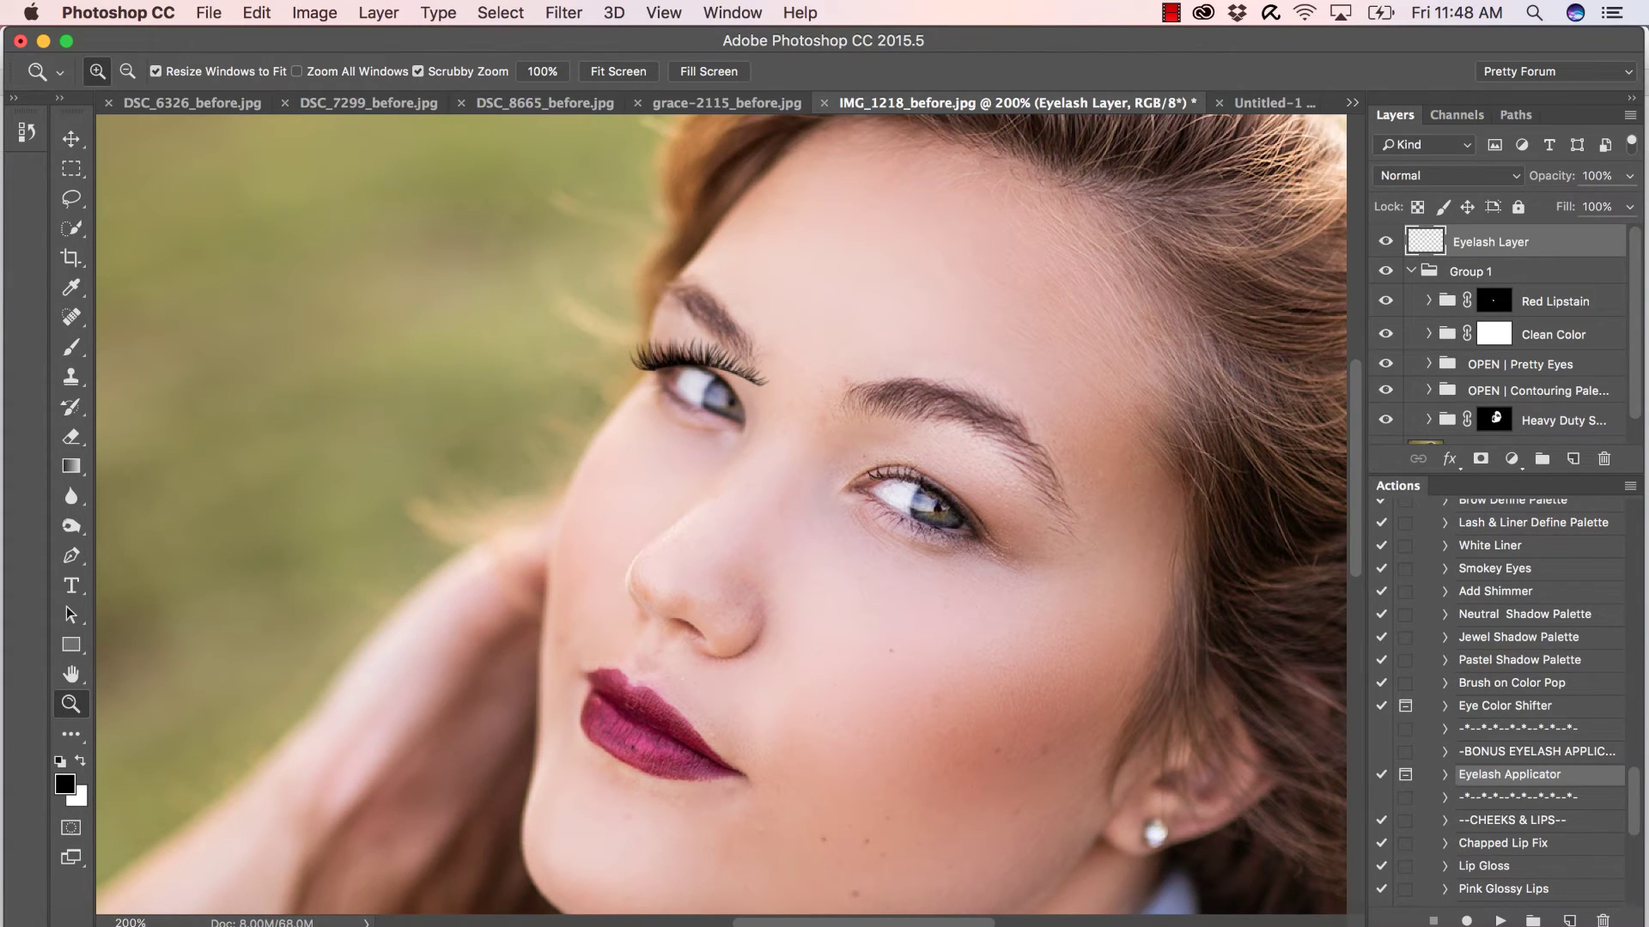
{"action": "left_click", "coordinate": [255, 13]}
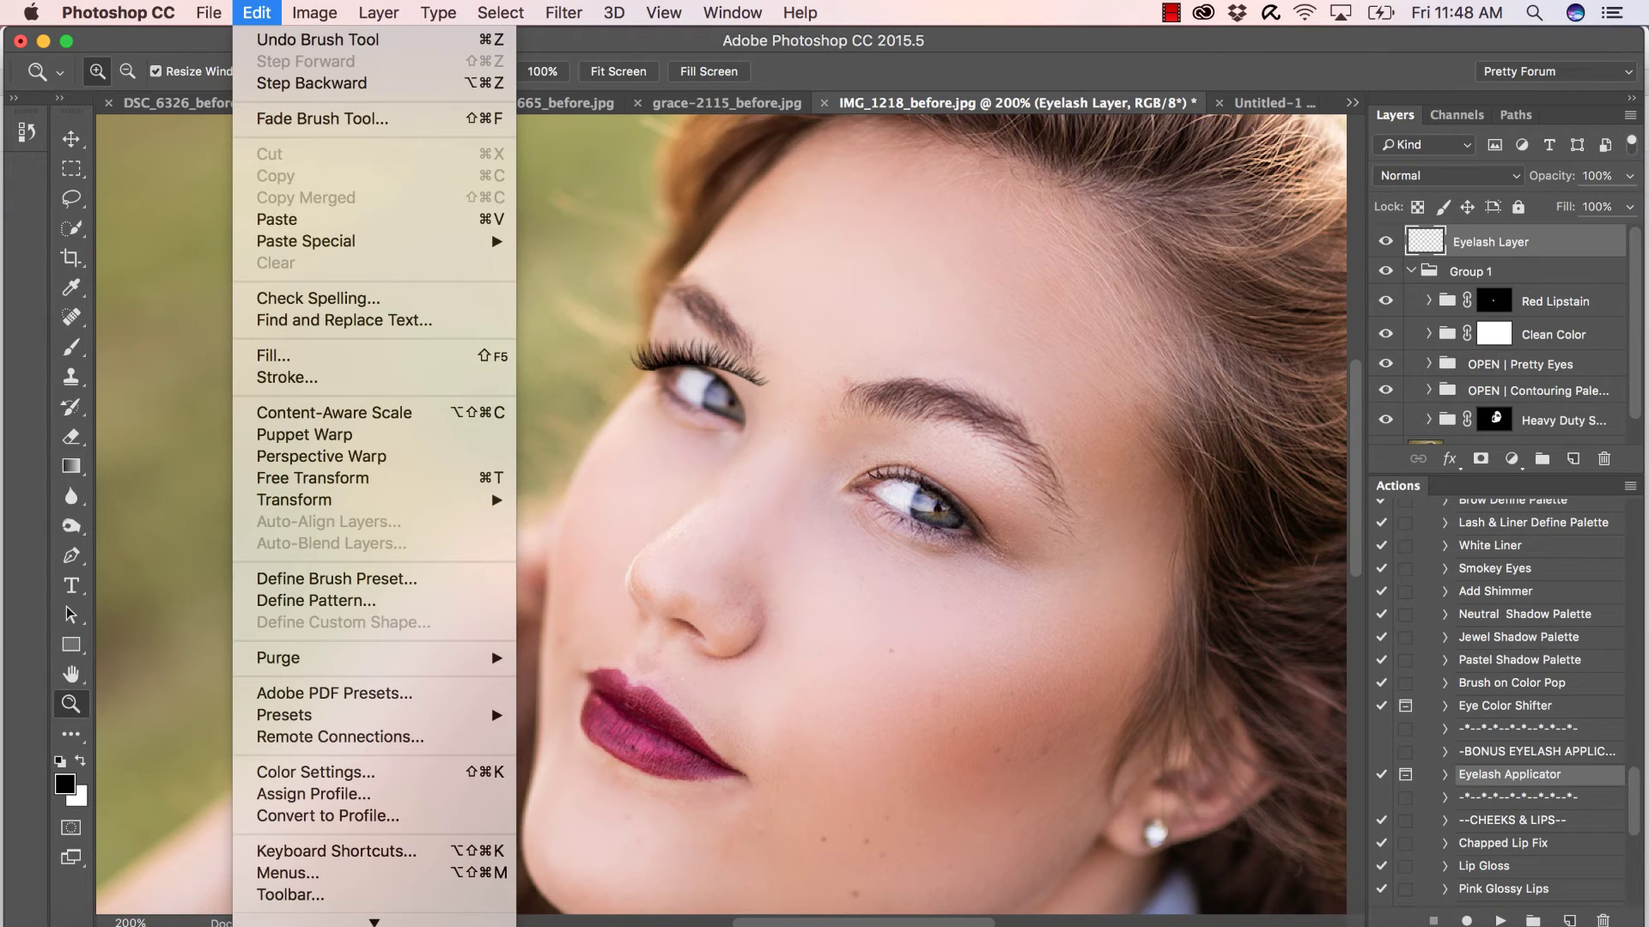
{"action": "mouse_move", "coordinate": [344, 500]}
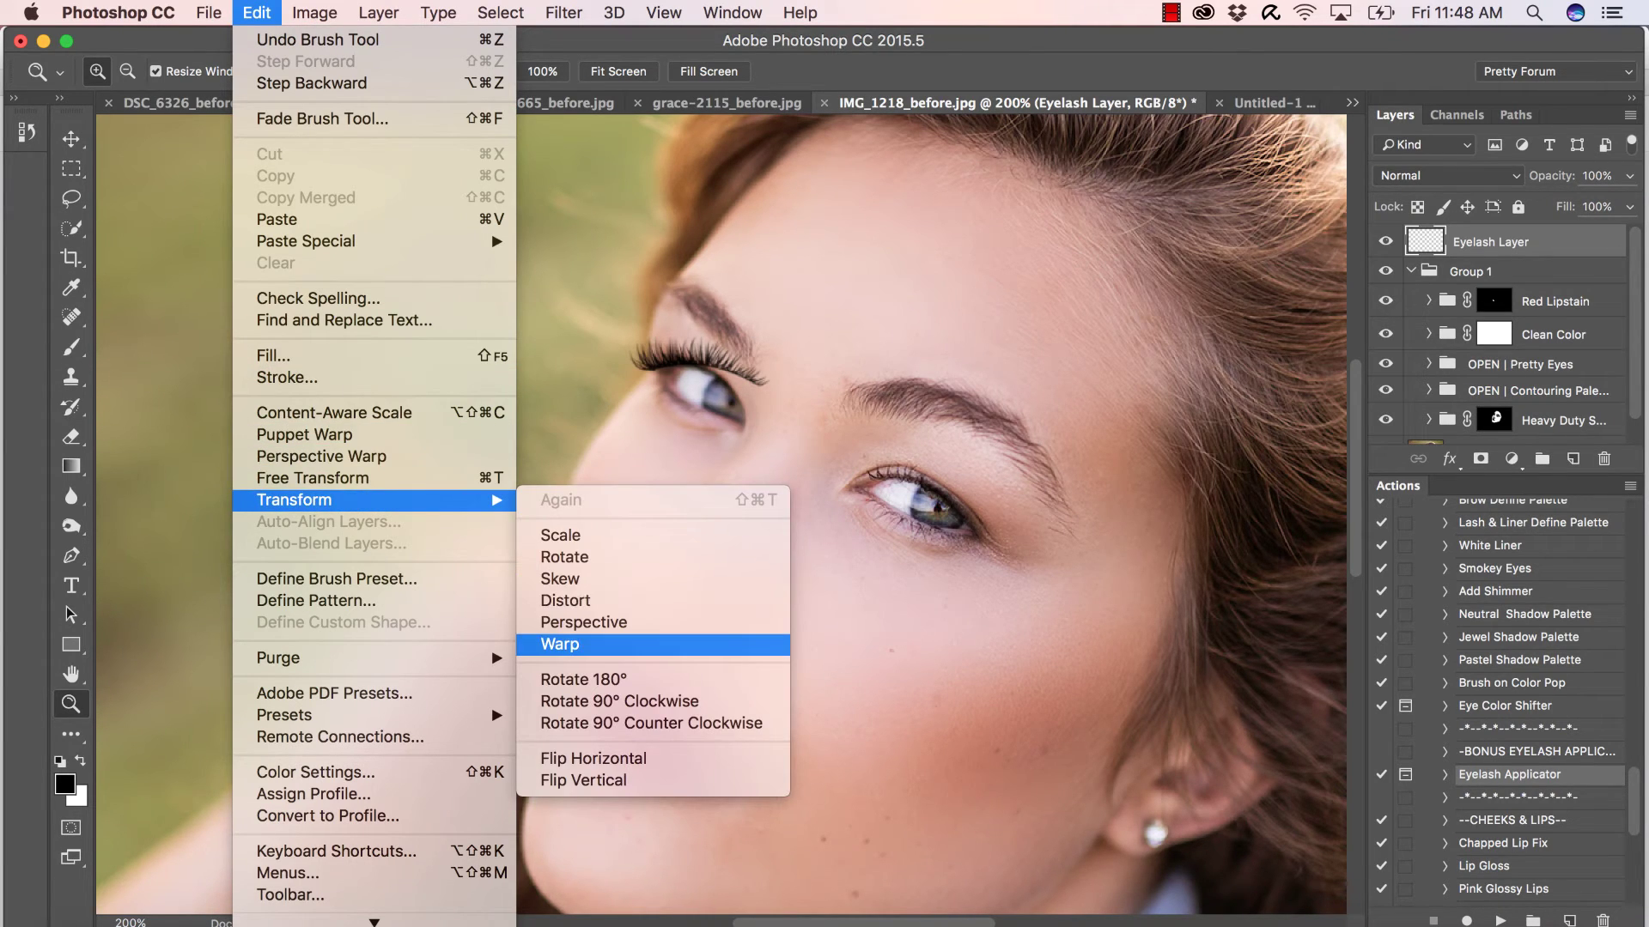
{"action": "left_click", "coordinate": [560, 644]}
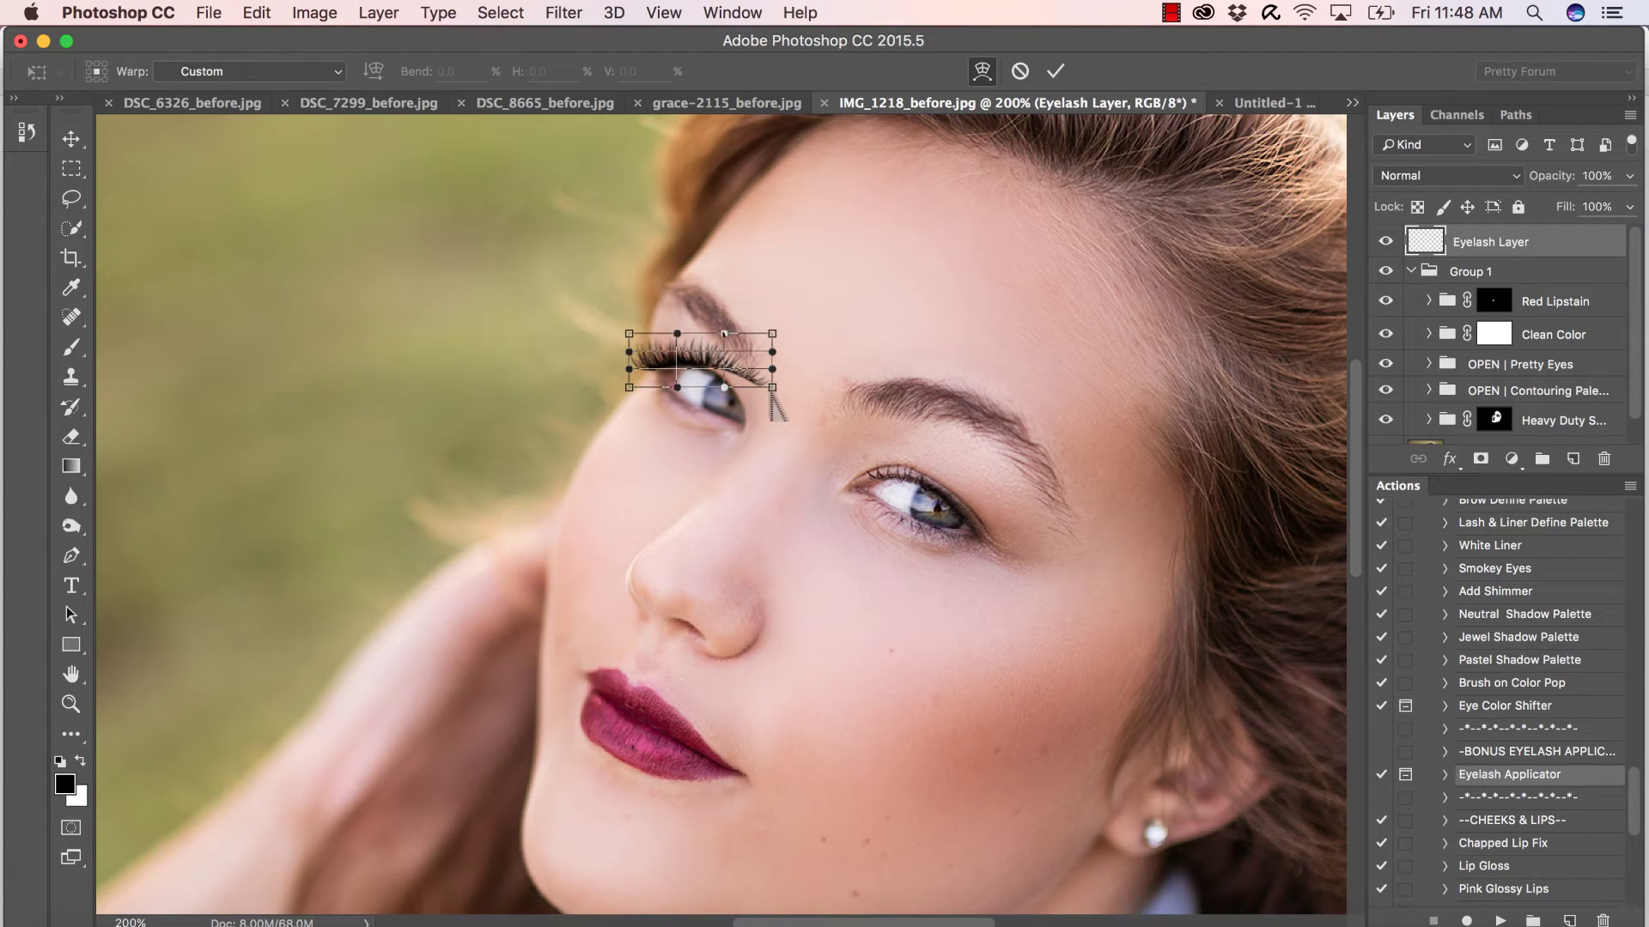
{"action": "left_click_drag", "start_coordinate": [772, 387], "coordinate": [761, 400]}
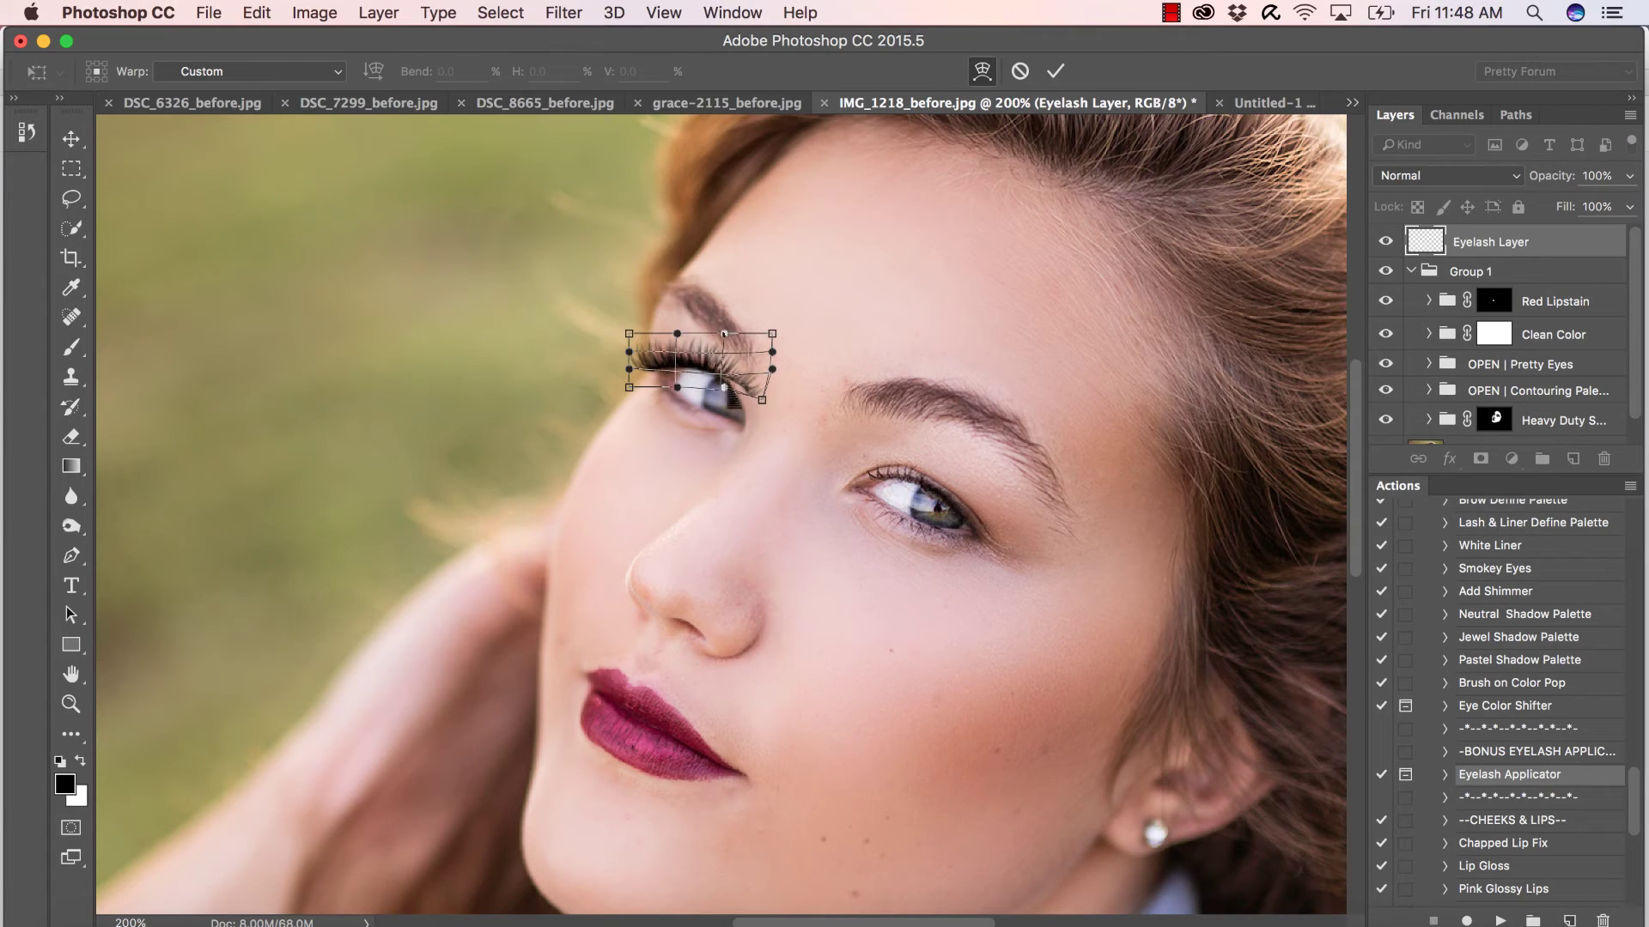
{"action": "left_click_drag", "start_coordinate": [762, 401], "coordinate": [698, 369]}
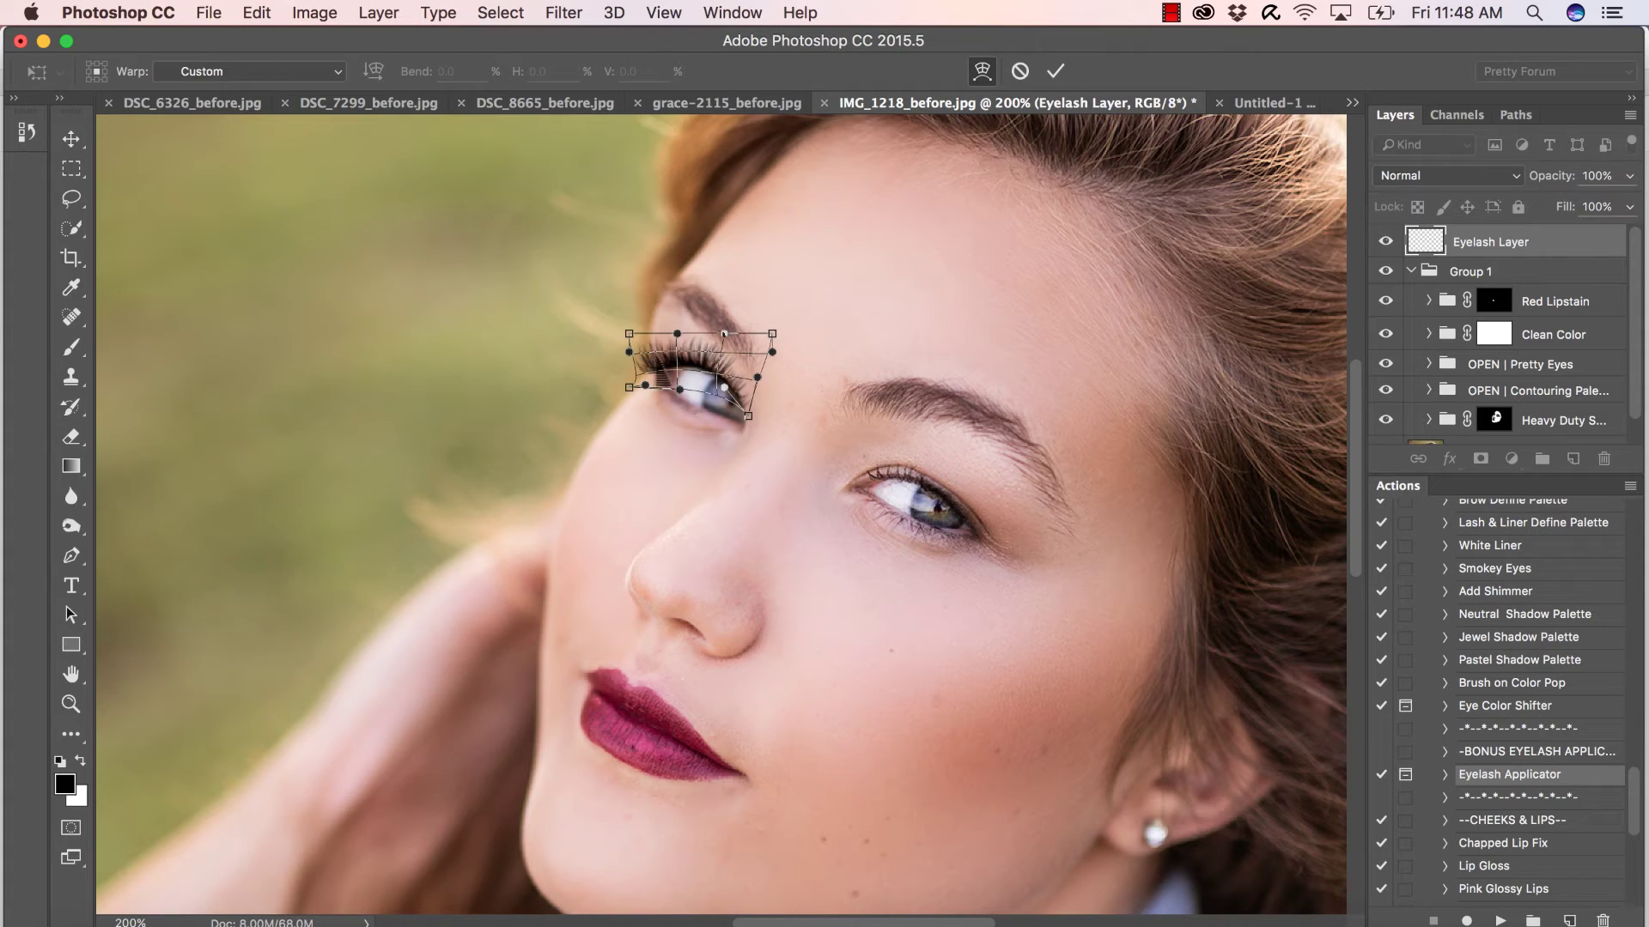
{"action": "left_click_drag", "start_coordinate": [630, 334], "coordinate": [624, 329]}
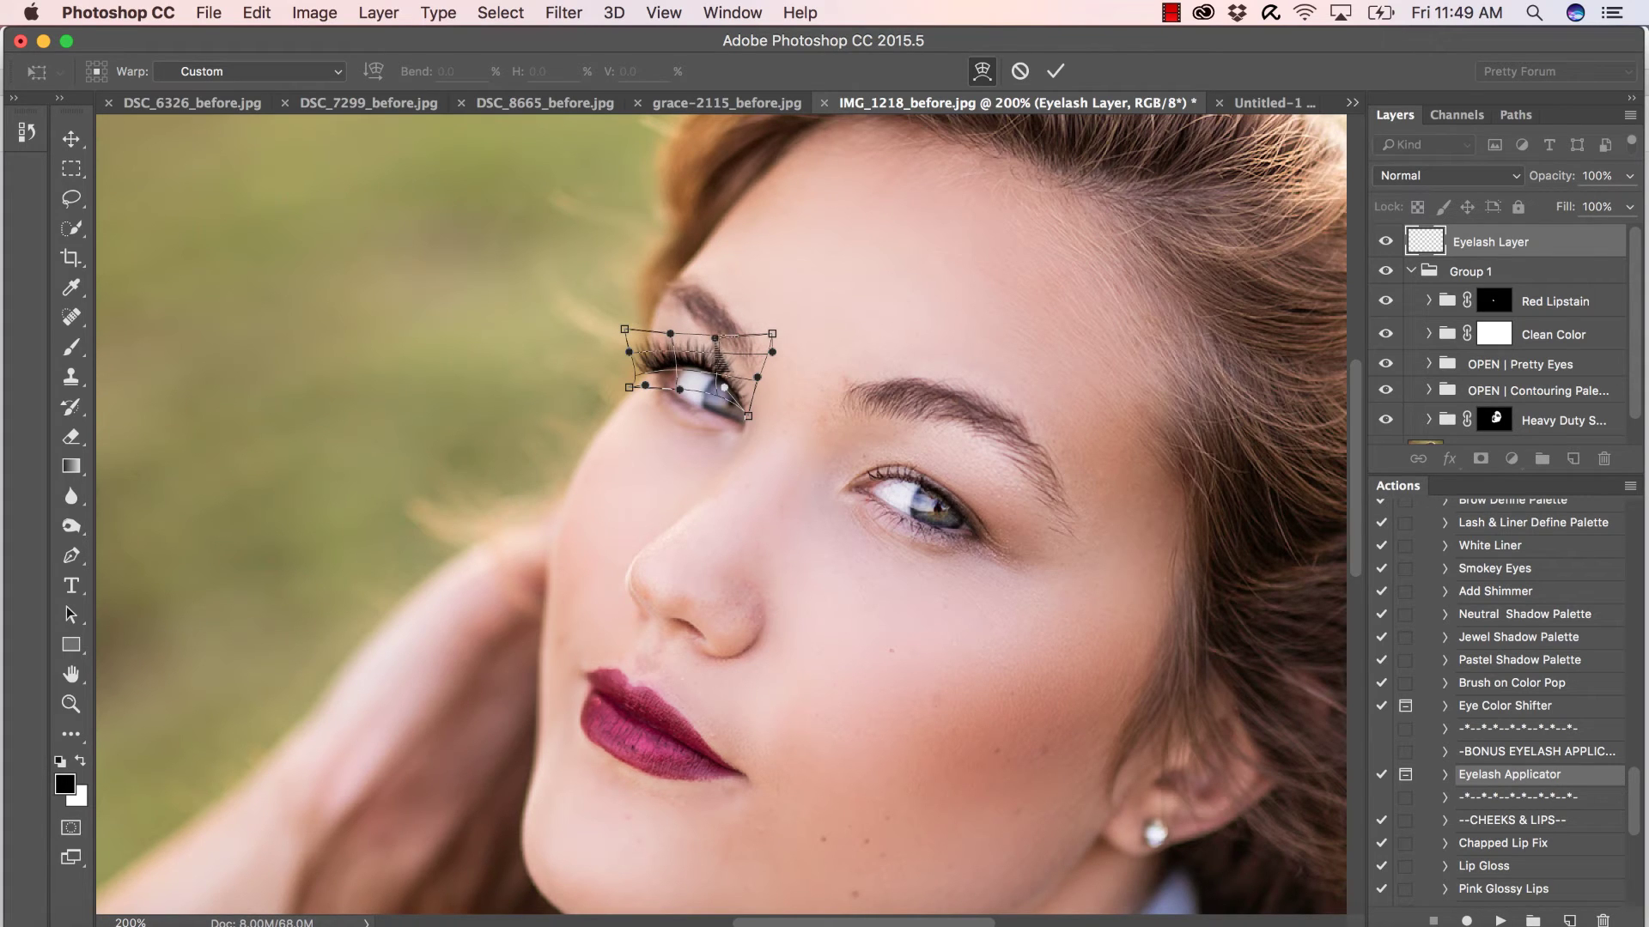
{"action": "key", "text": "Return"}
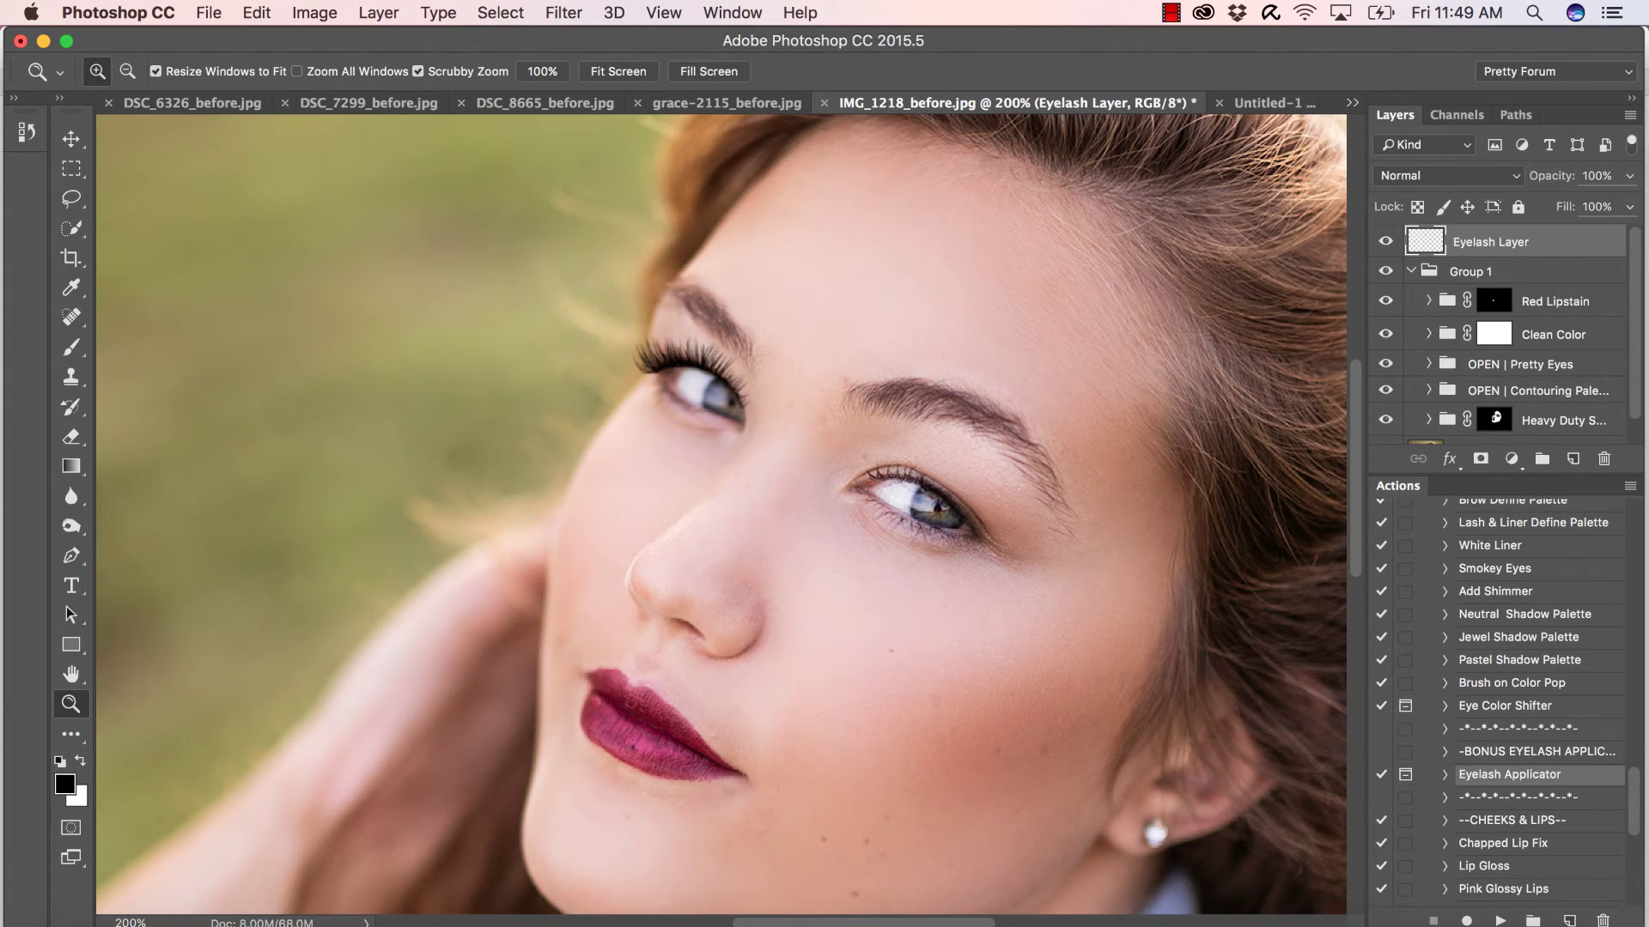
- Apply a Gaussian Blur with a 1.3 pixel radius to the lashes over the subject's right eye
{"action": "left_click", "coordinate": [563, 12]}
{"action": "mouse_move", "coordinate": [593, 284]}
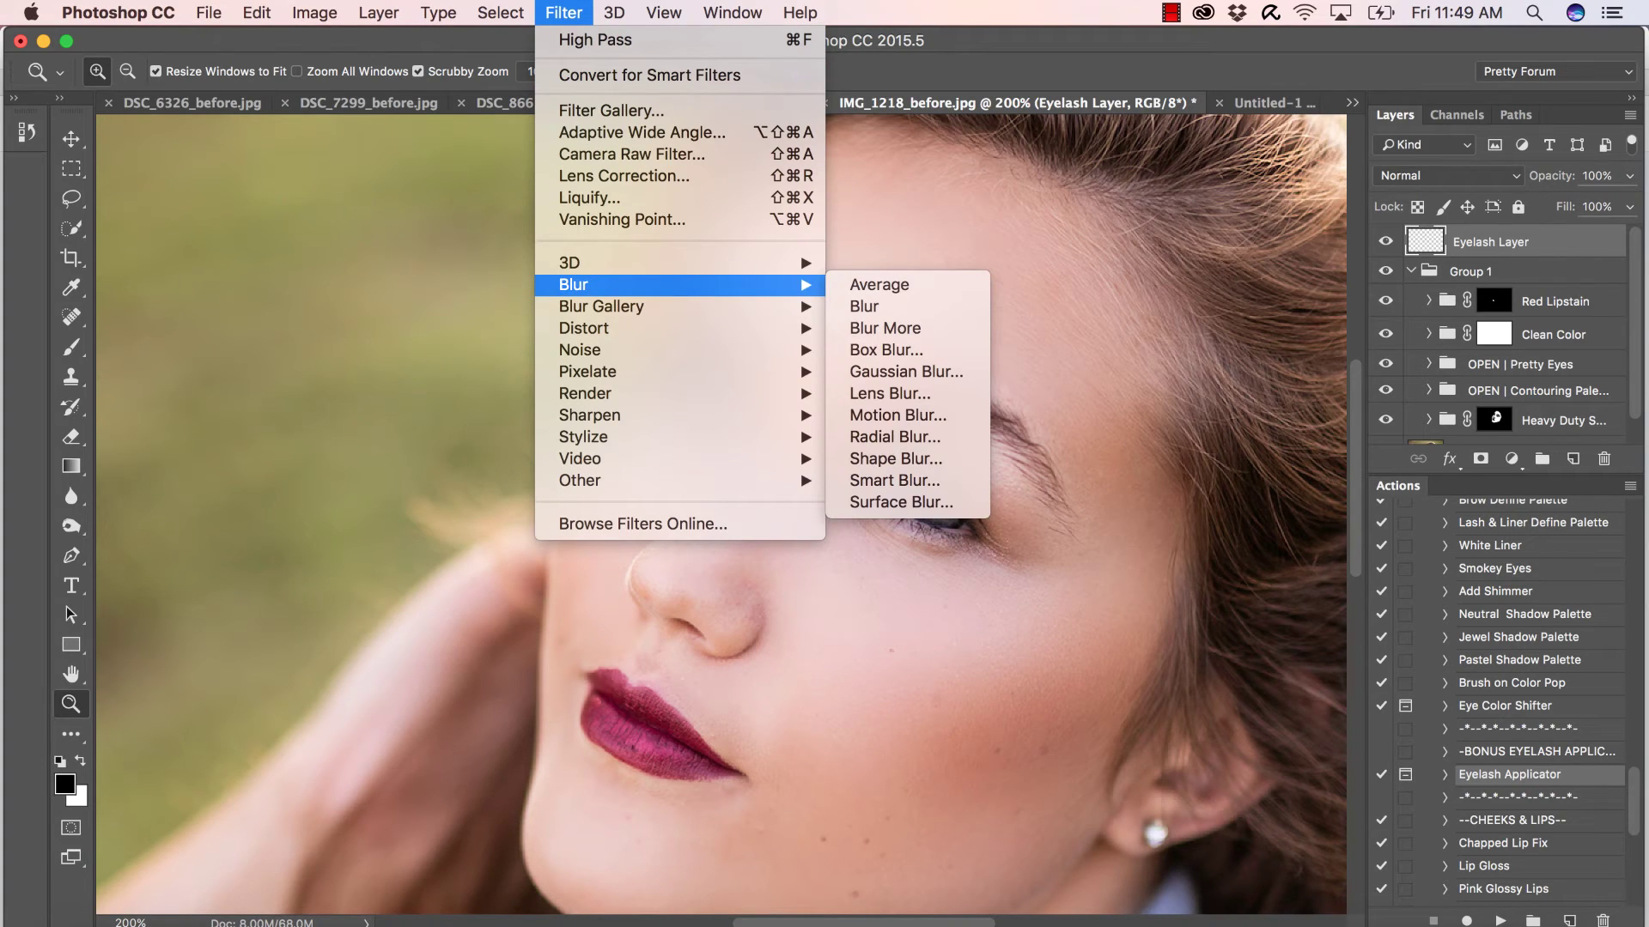
{"action": "left_click", "coordinate": [906, 371]}
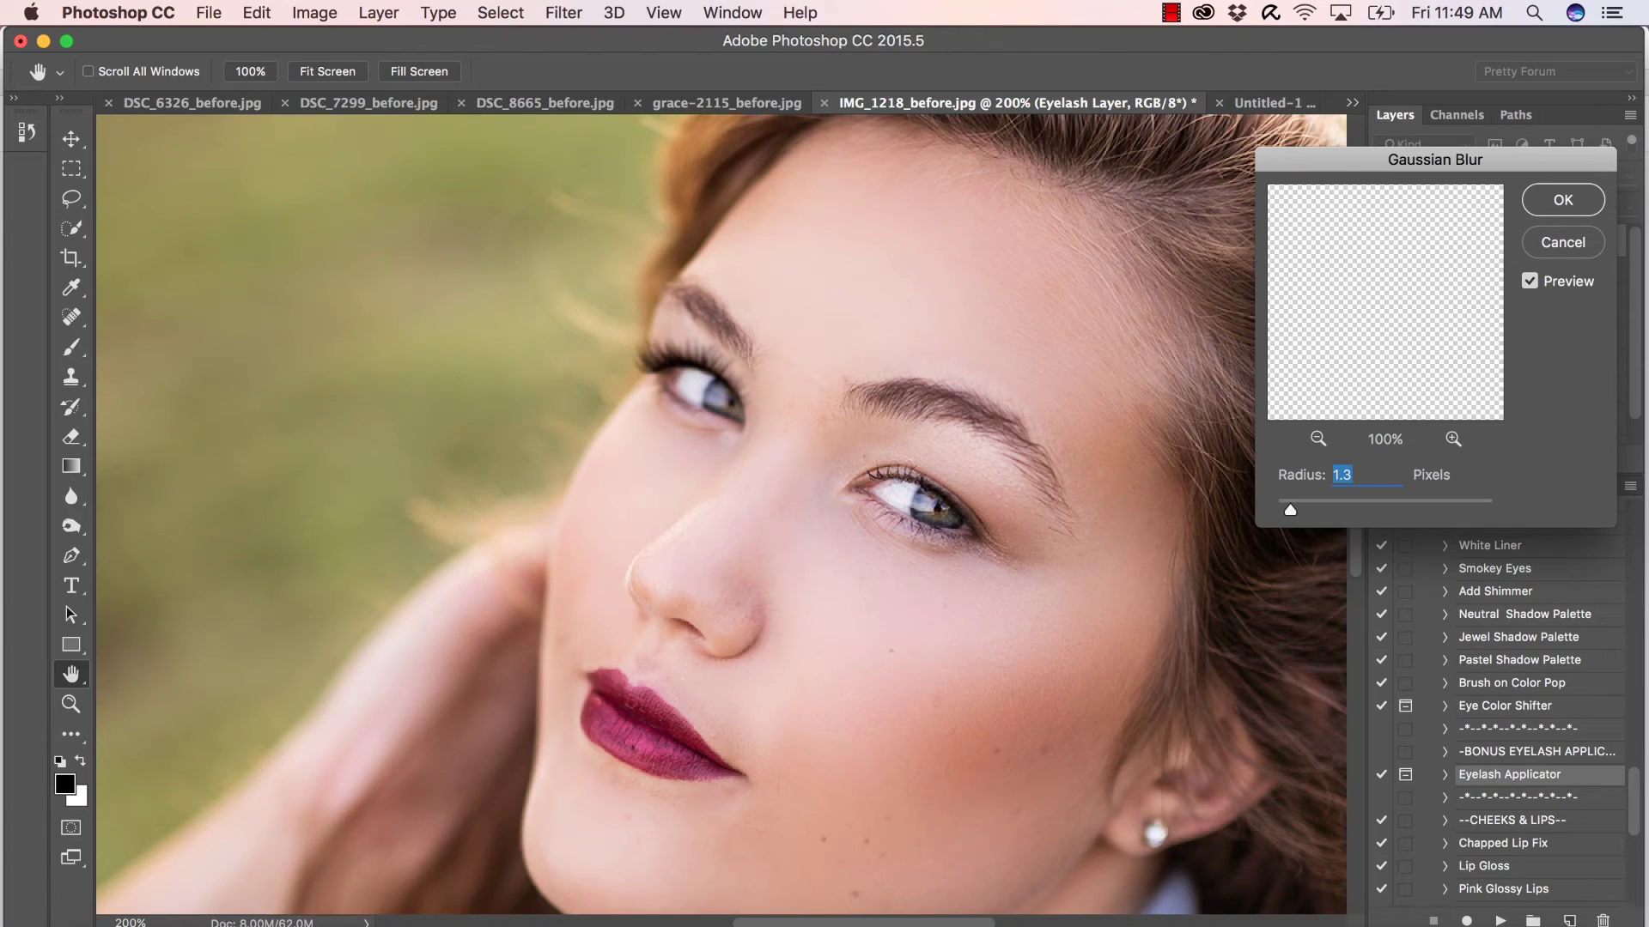
{"action": "mouse_move", "coordinate": [1372, 258]}
{"action": "left_mouse_down"}
{"action": "mouse_move", "coordinate": [1460, 316]}
{"action": "mouse_move", "coordinate": [1358, 232]}
{"action": "left_mouse_up"}
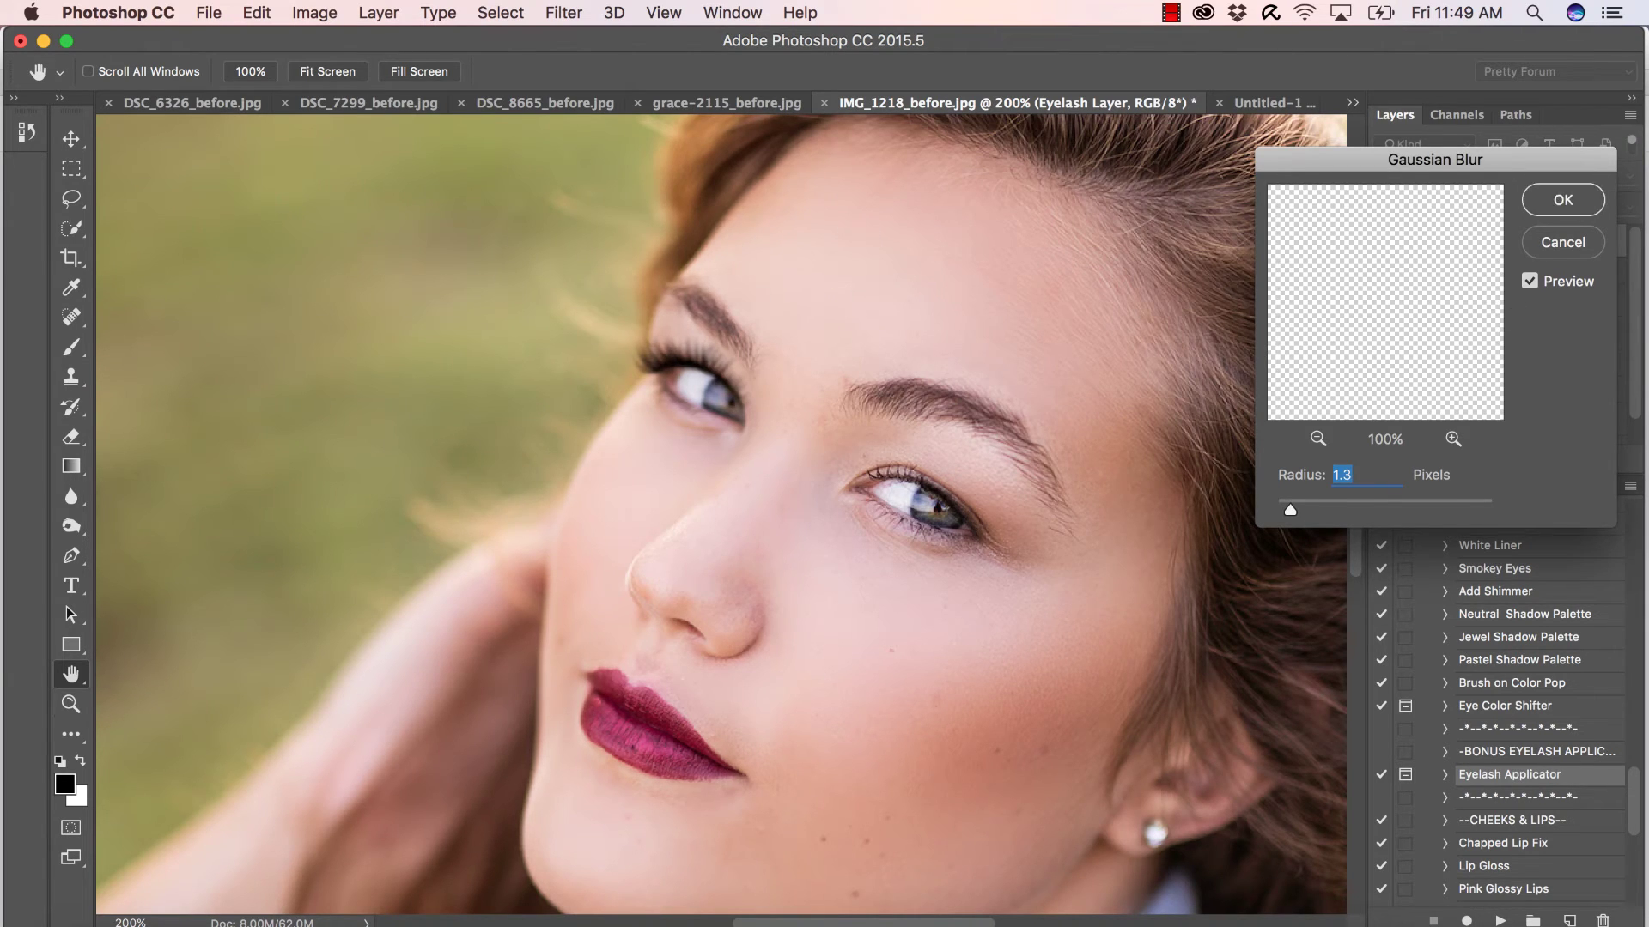
{"action": "left_click", "coordinate": [1571, 209]}
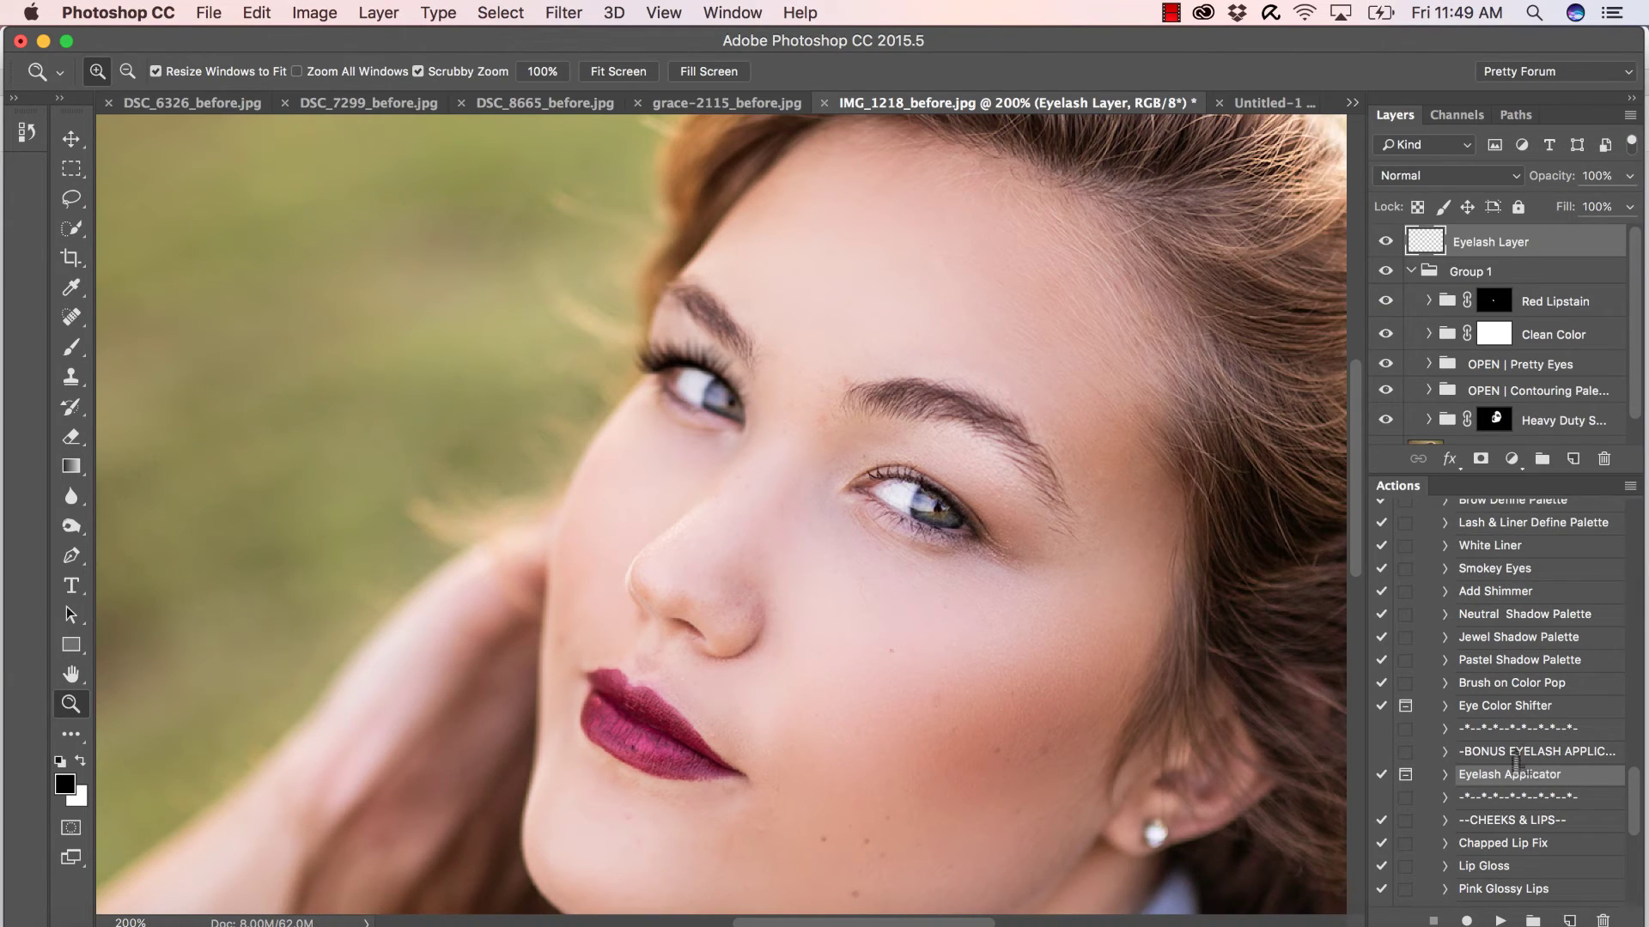
- Run the Eyelash Applicator action again for the other eye and choose the second 874 px eyelash brush
{"action": "left_click", "coordinate": [1500, 920]}
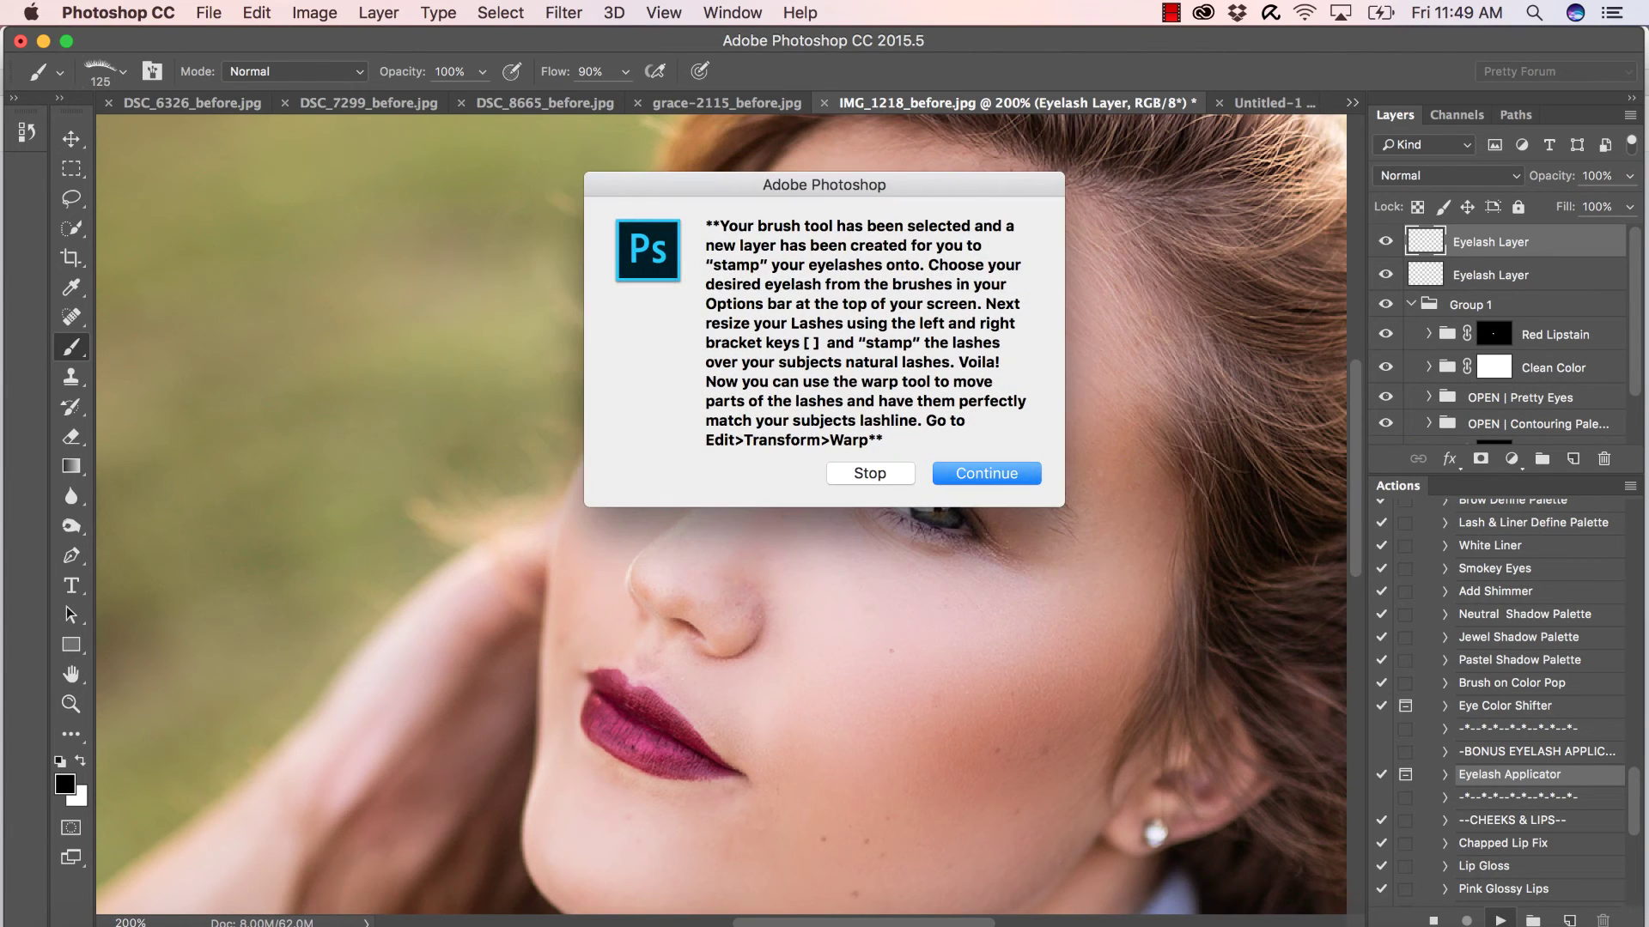
{"action": "left_click", "coordinate": [975, 482]}
{"action": "left_click", "coordinate": [122, 71]}
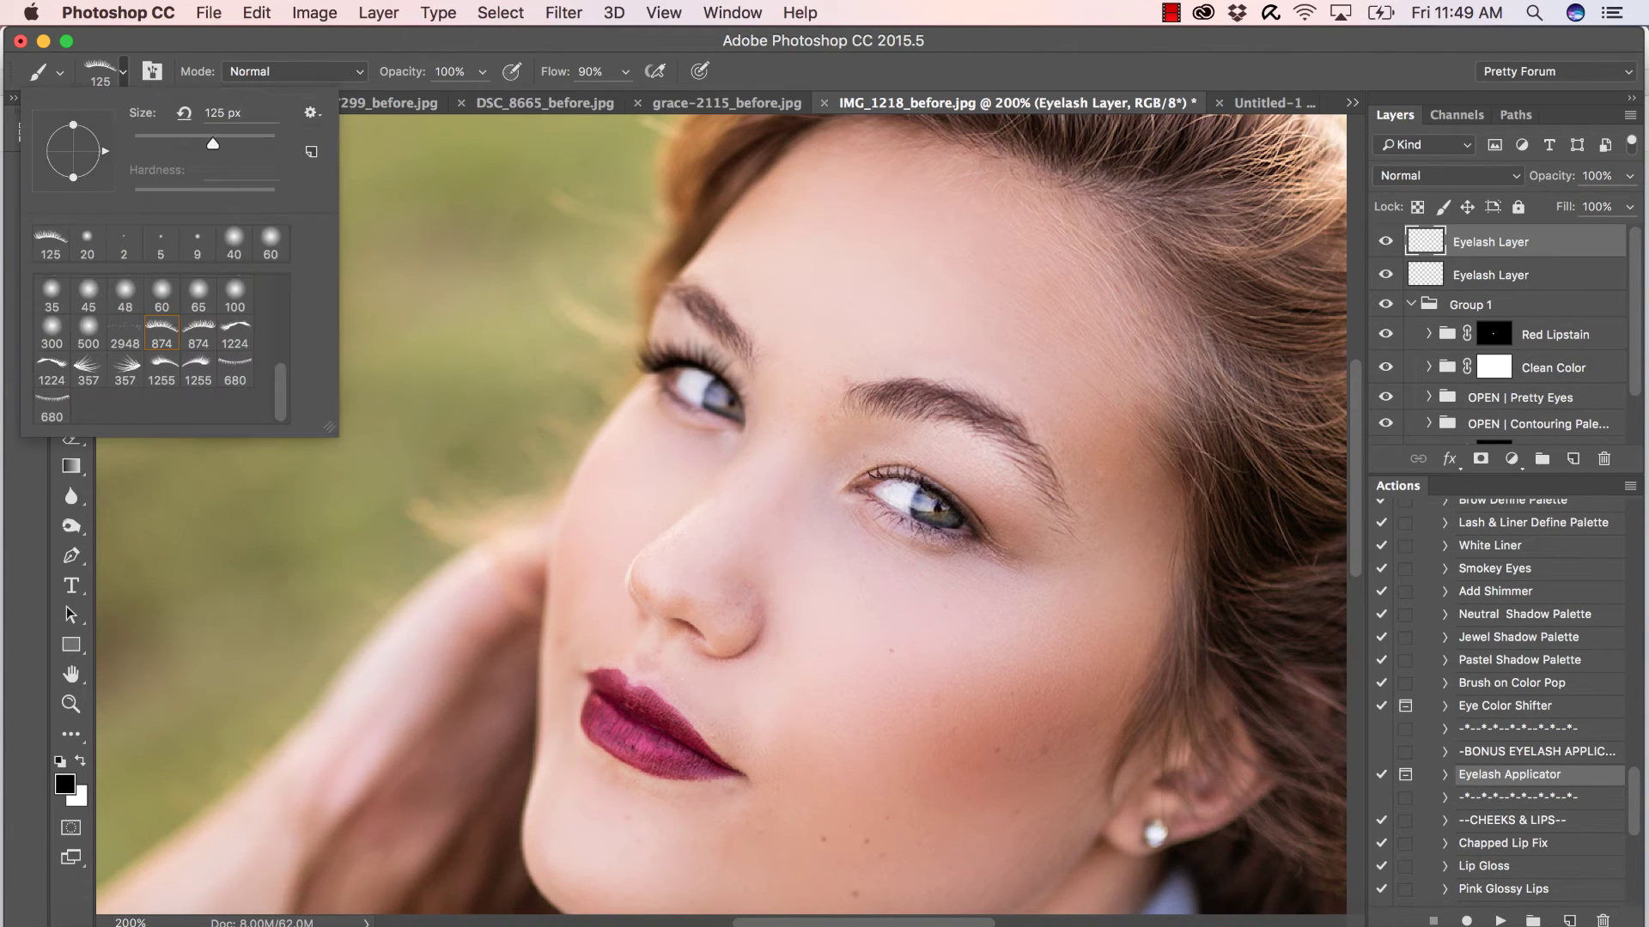
{"action": "left_click", "coordinate": [198, 331]}
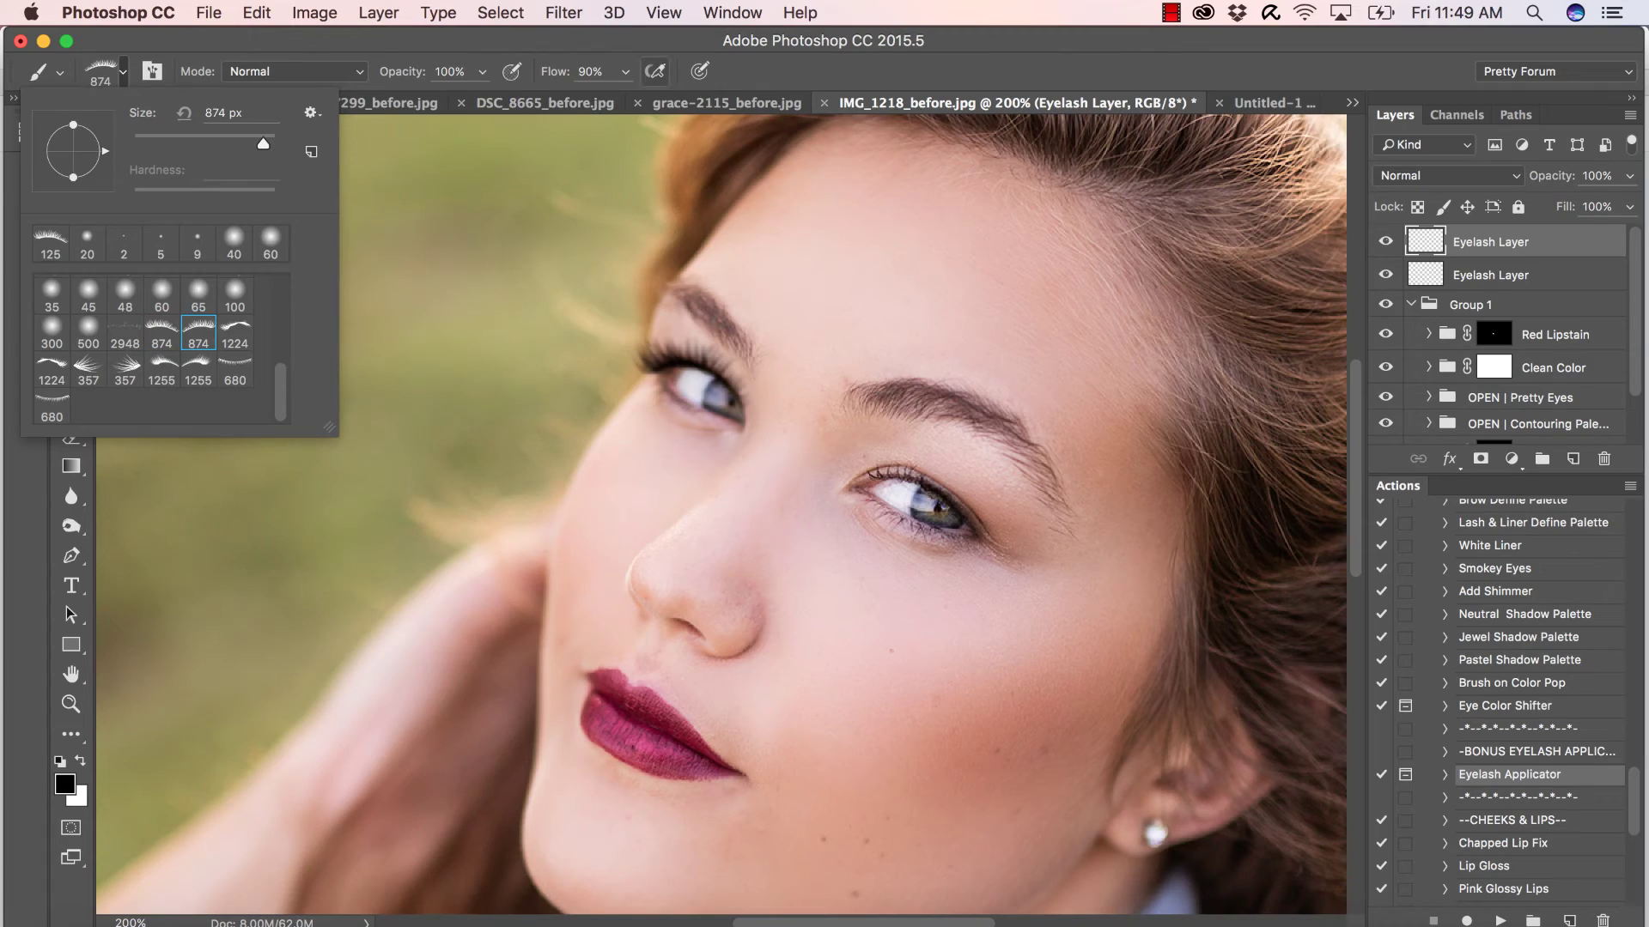
{"action": "key", "text": "Return"}
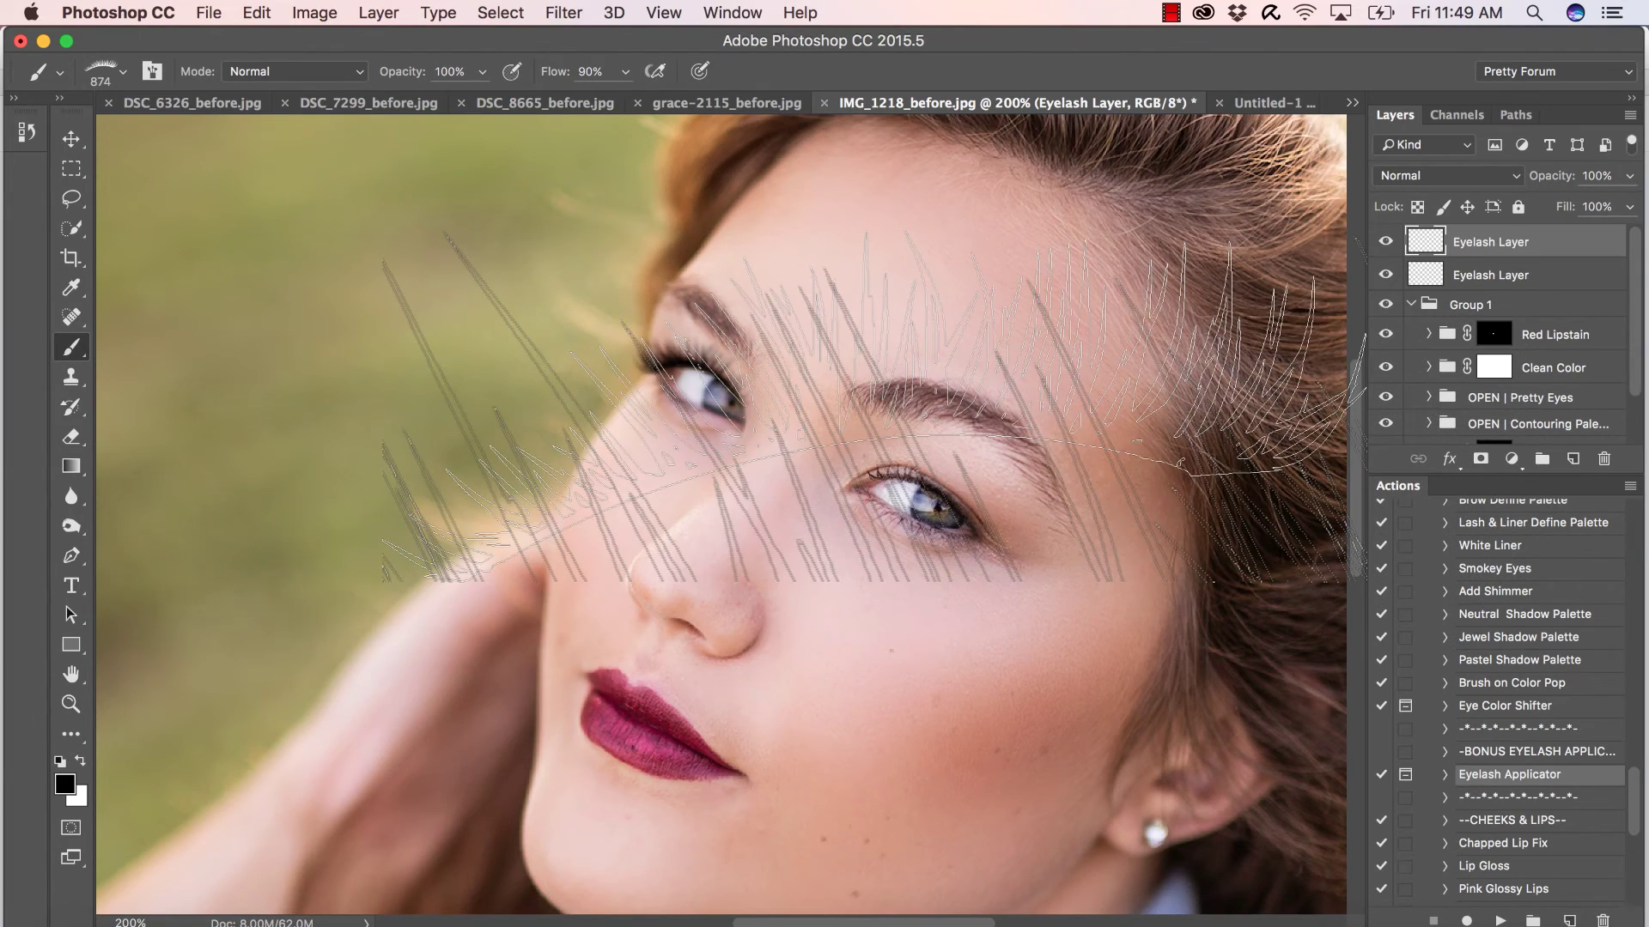
- Reduce the eyelash brush to 150 px and stamp the lashes once over the subject's left upper lash line
{"action": "key", "text": "bracketleft"}
{"action": "key", "text": "bracketleft"}
{"action": "key", "text": "bracketleft"}
{"action": "key", "text": "bracketleft"}
{"action": "key", "text": "bracketleft"}
{"action": "key", "text": "bracketleft"}
{"action": "key", "text": "bracketleft"}
{"action": "key", "text": "bracketleft"}
{"action": "key", "text": "bracketleft"}
{"action": "key", "text": "bracketleft"}
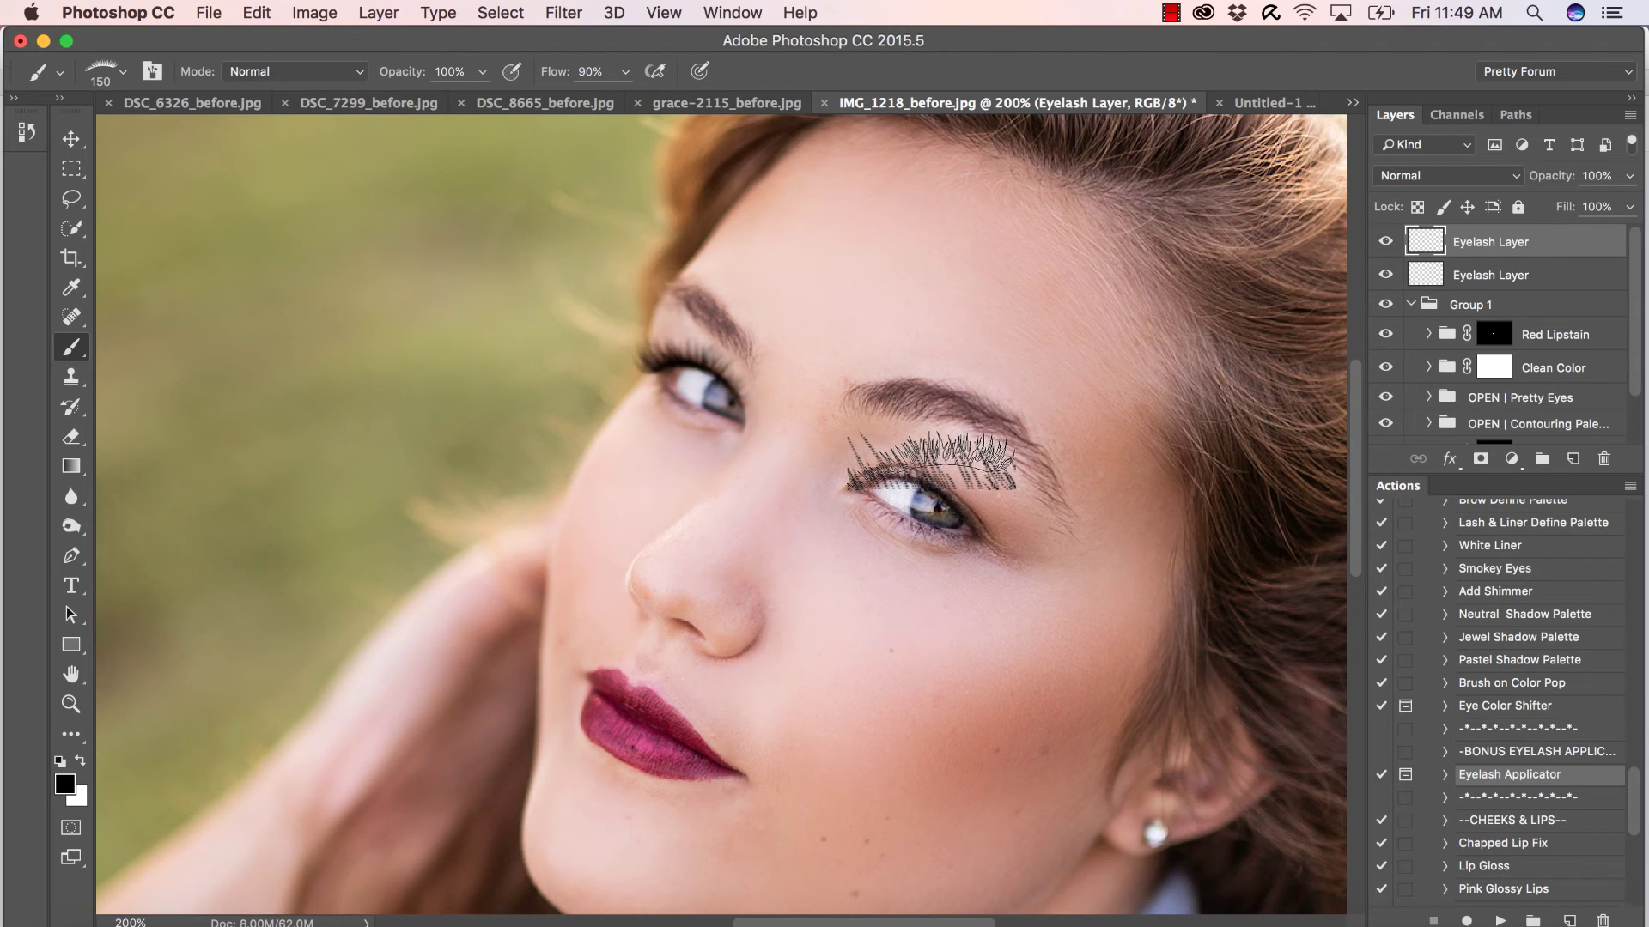
{"action": "left_click", "coordinate": [931, 462]}
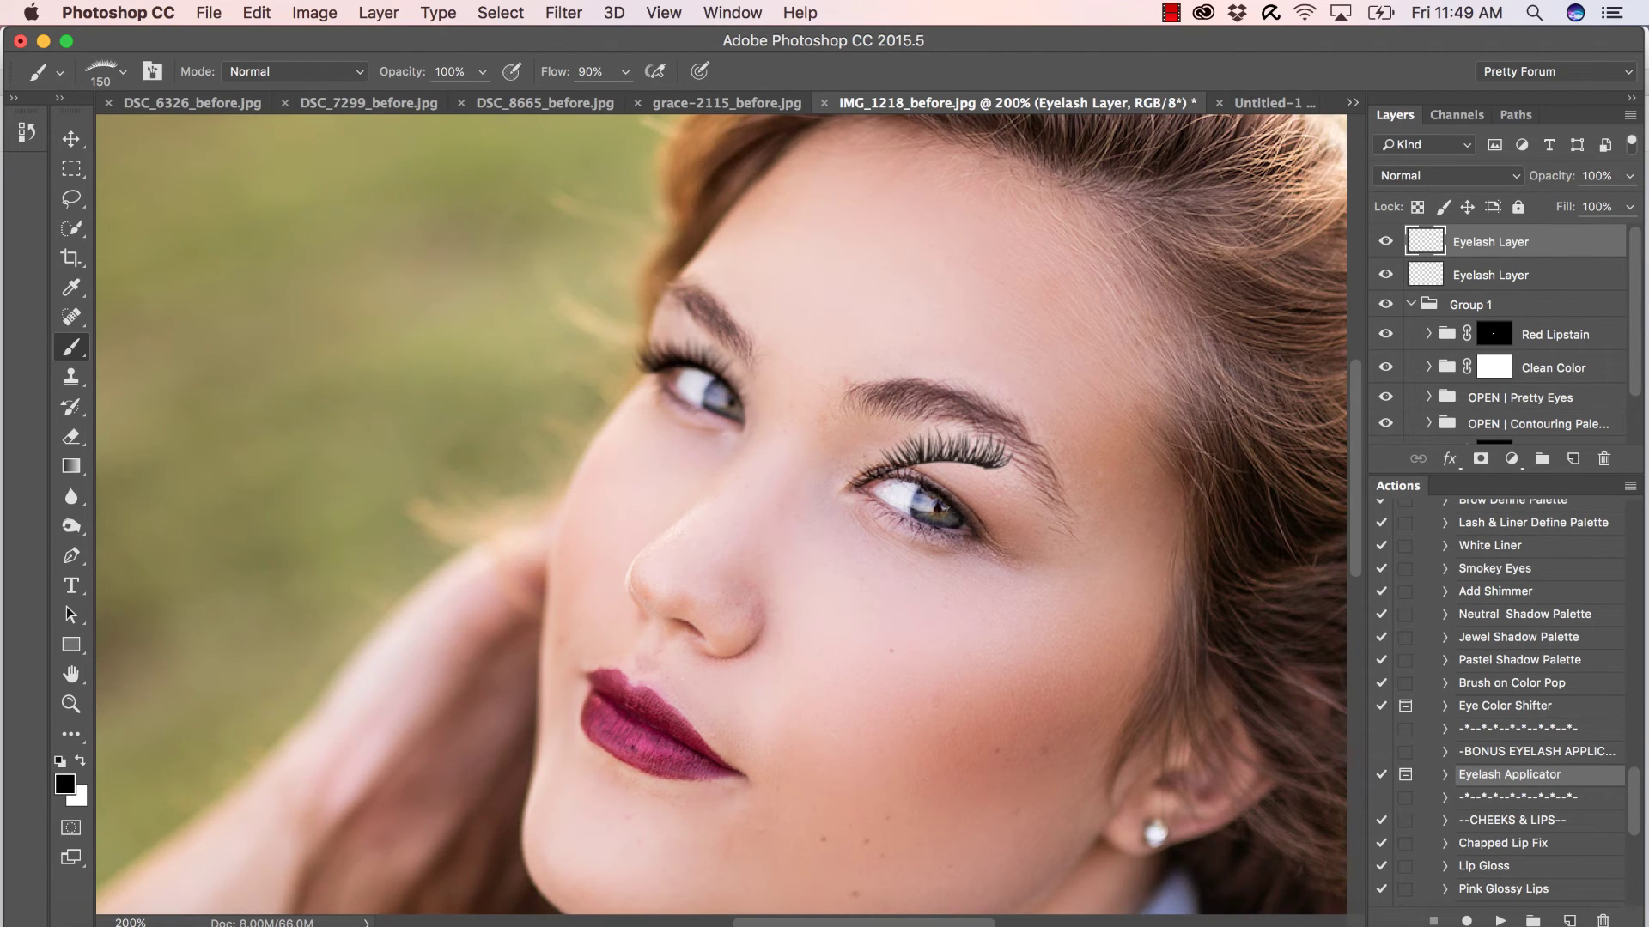
- Rotate the stamped lashes about 32° clockwise and position them along the upper lash line of the subject's left eye
{"action": "left_click", "coordinate": [257, 12]}
{"action": "mouse_move", "coordinate": [309, 500]}
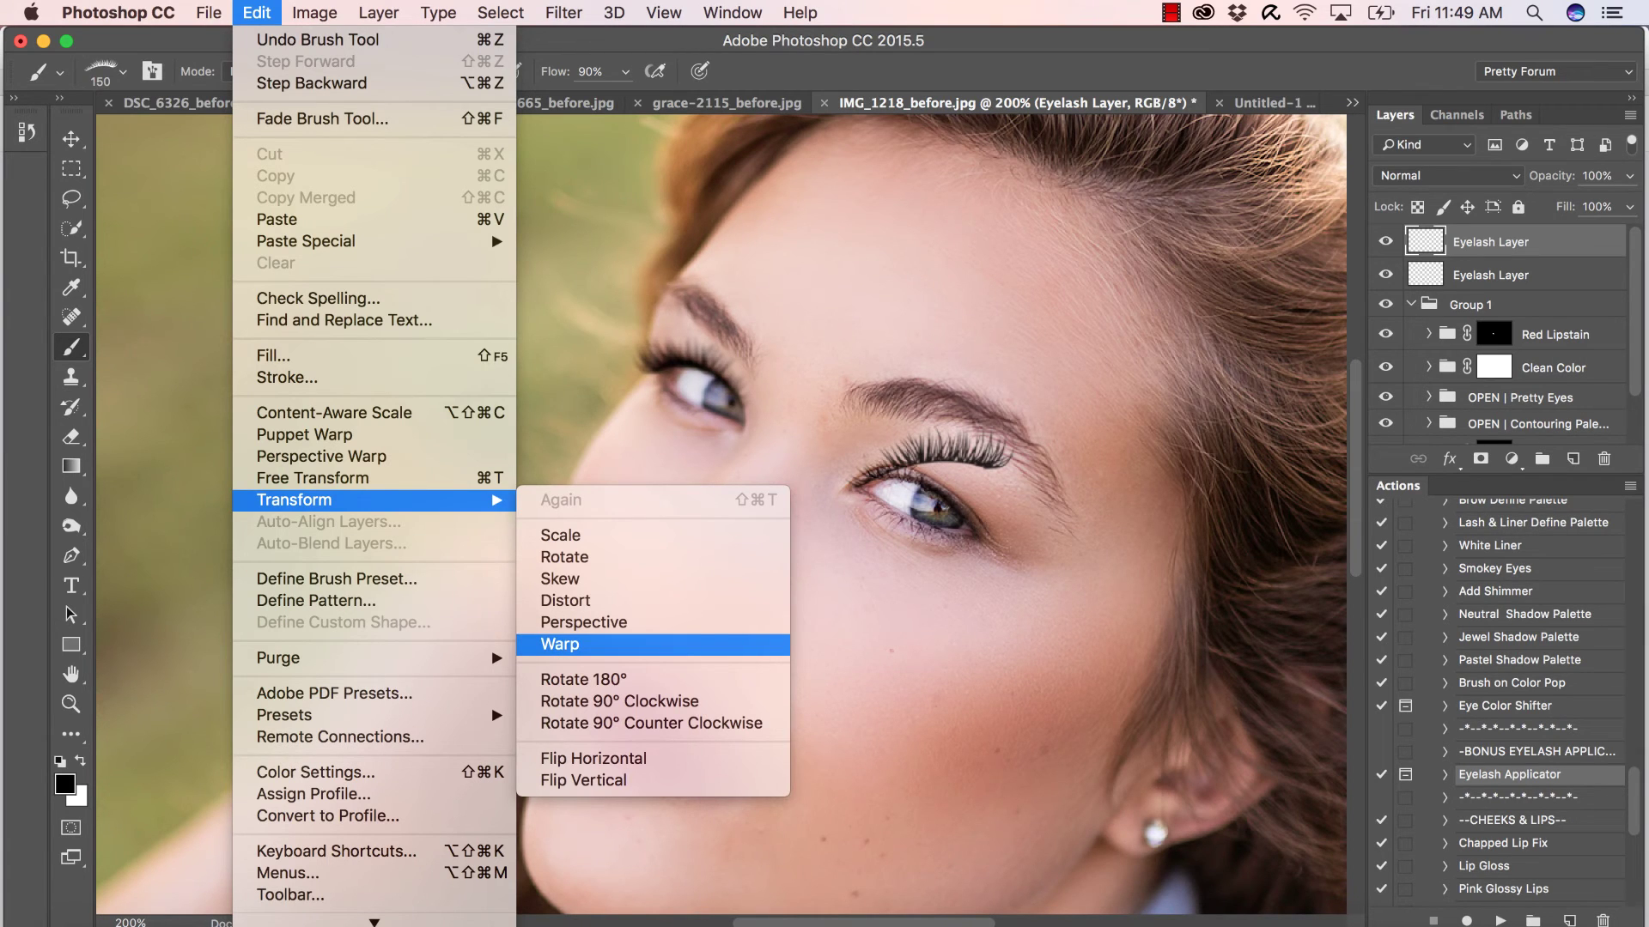
{"action": "left_click", "coordinate": [314, 13]}
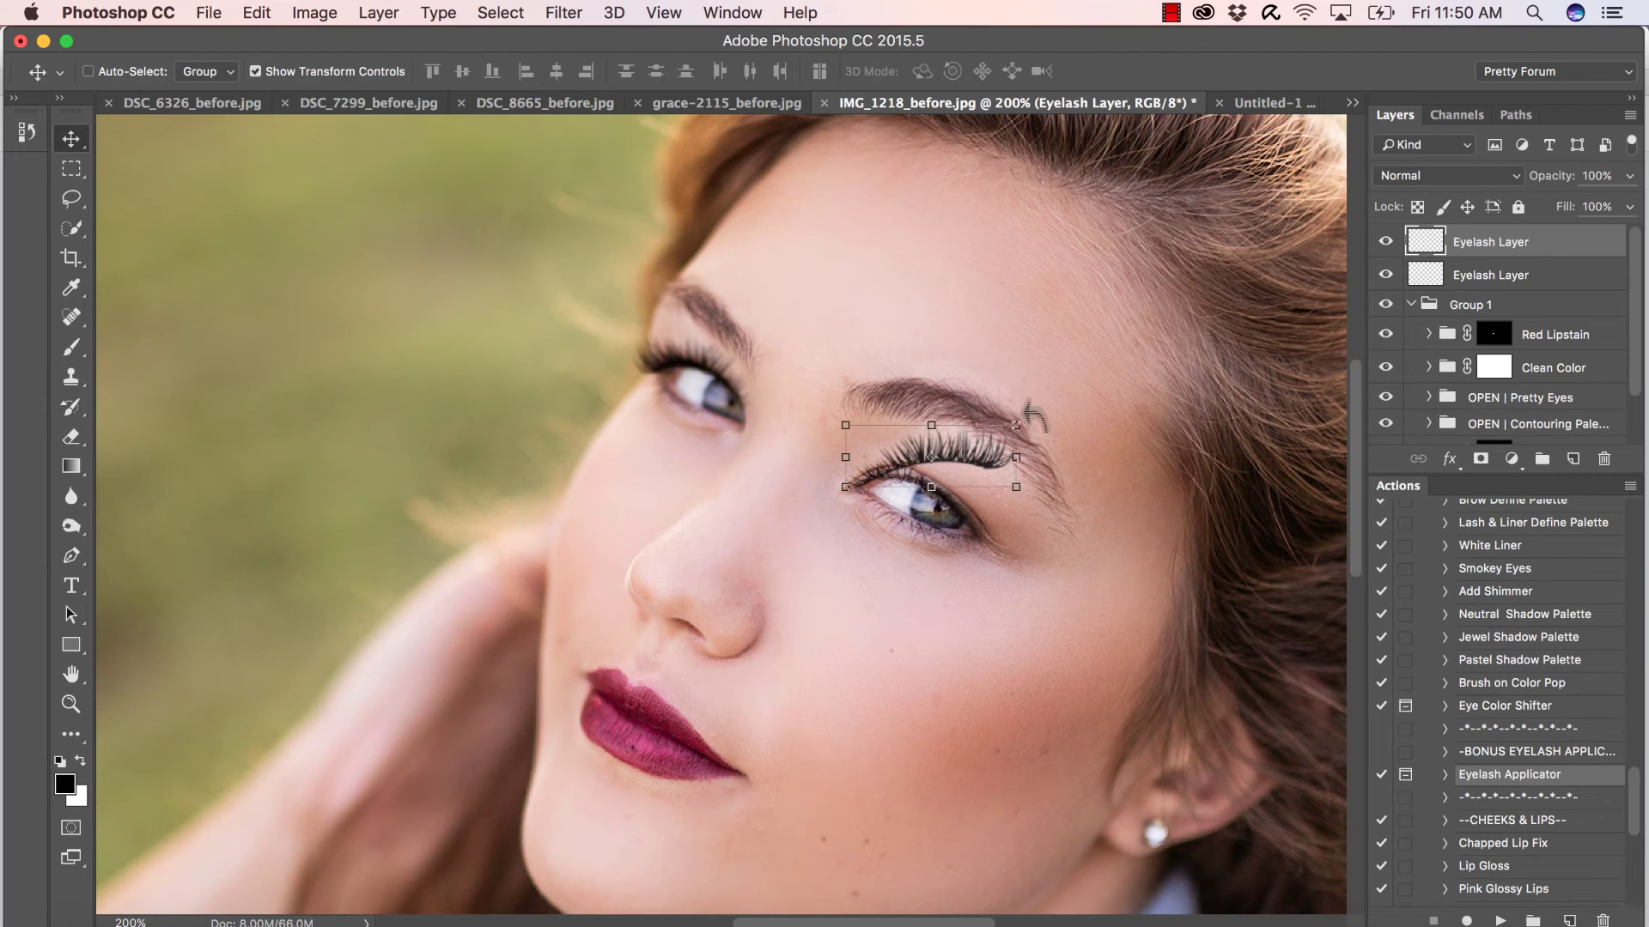
{"action": "left_click_drag", "start_coordinate": [1036, 416], "coordinate": [1040, 479]}
{"action": "left_click_drag", "start_coordinate": [929, 455], "coordinate": [939, 483]}
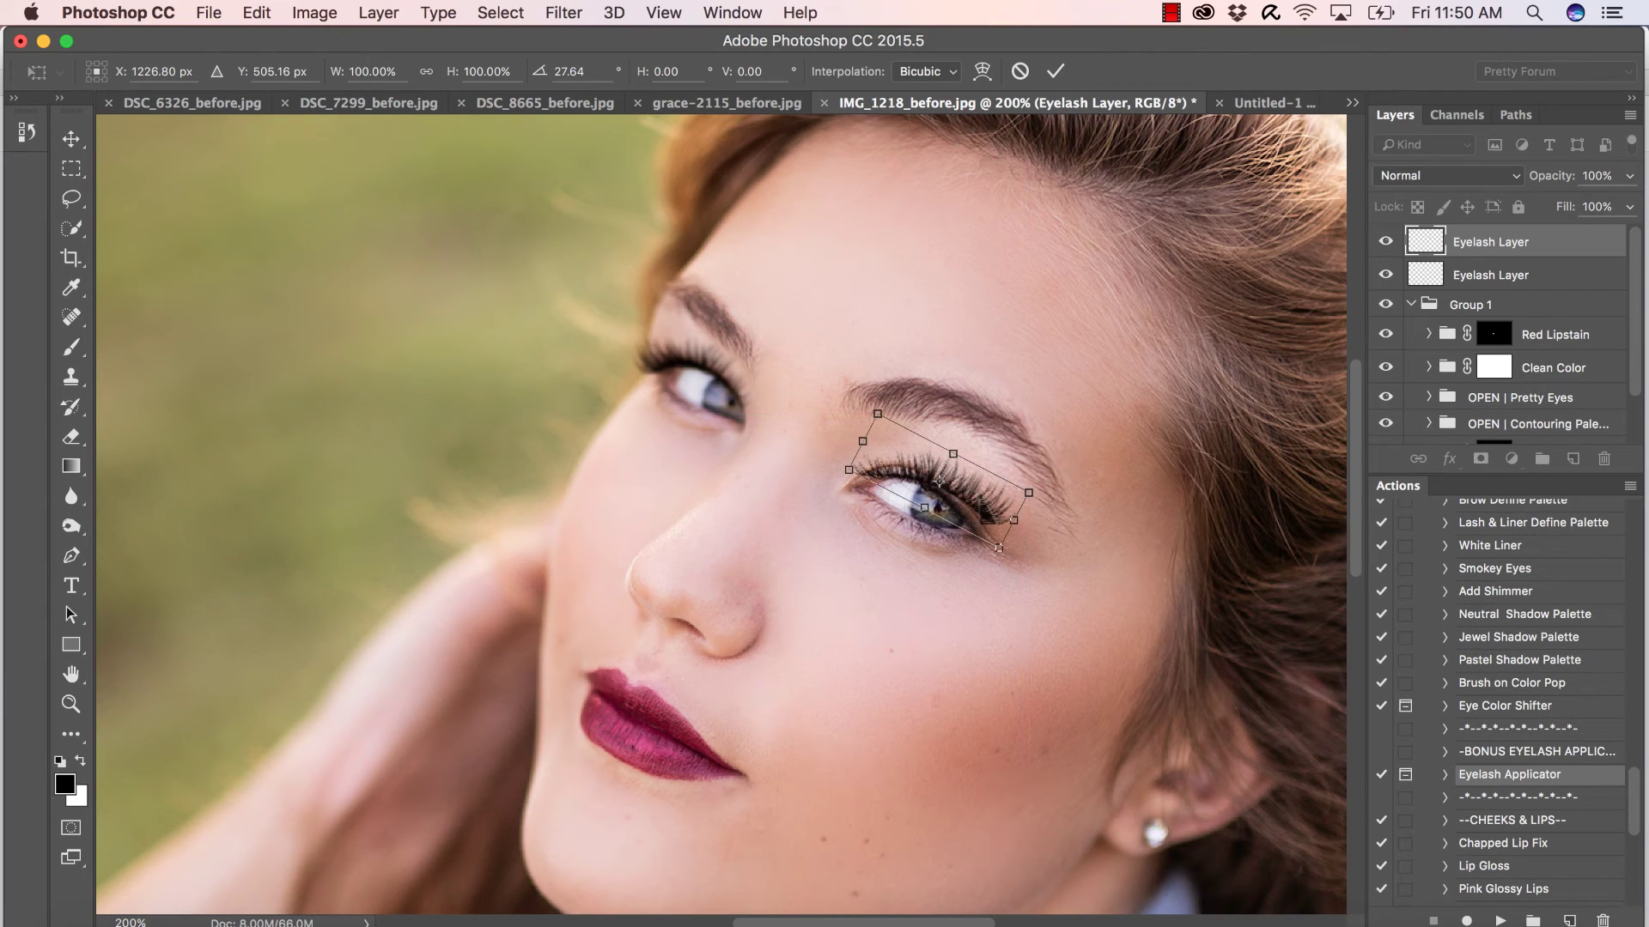
{"action": "left_click_drag", "start_coordinate": [1057, 506], "coordinate": [1058, 511]}
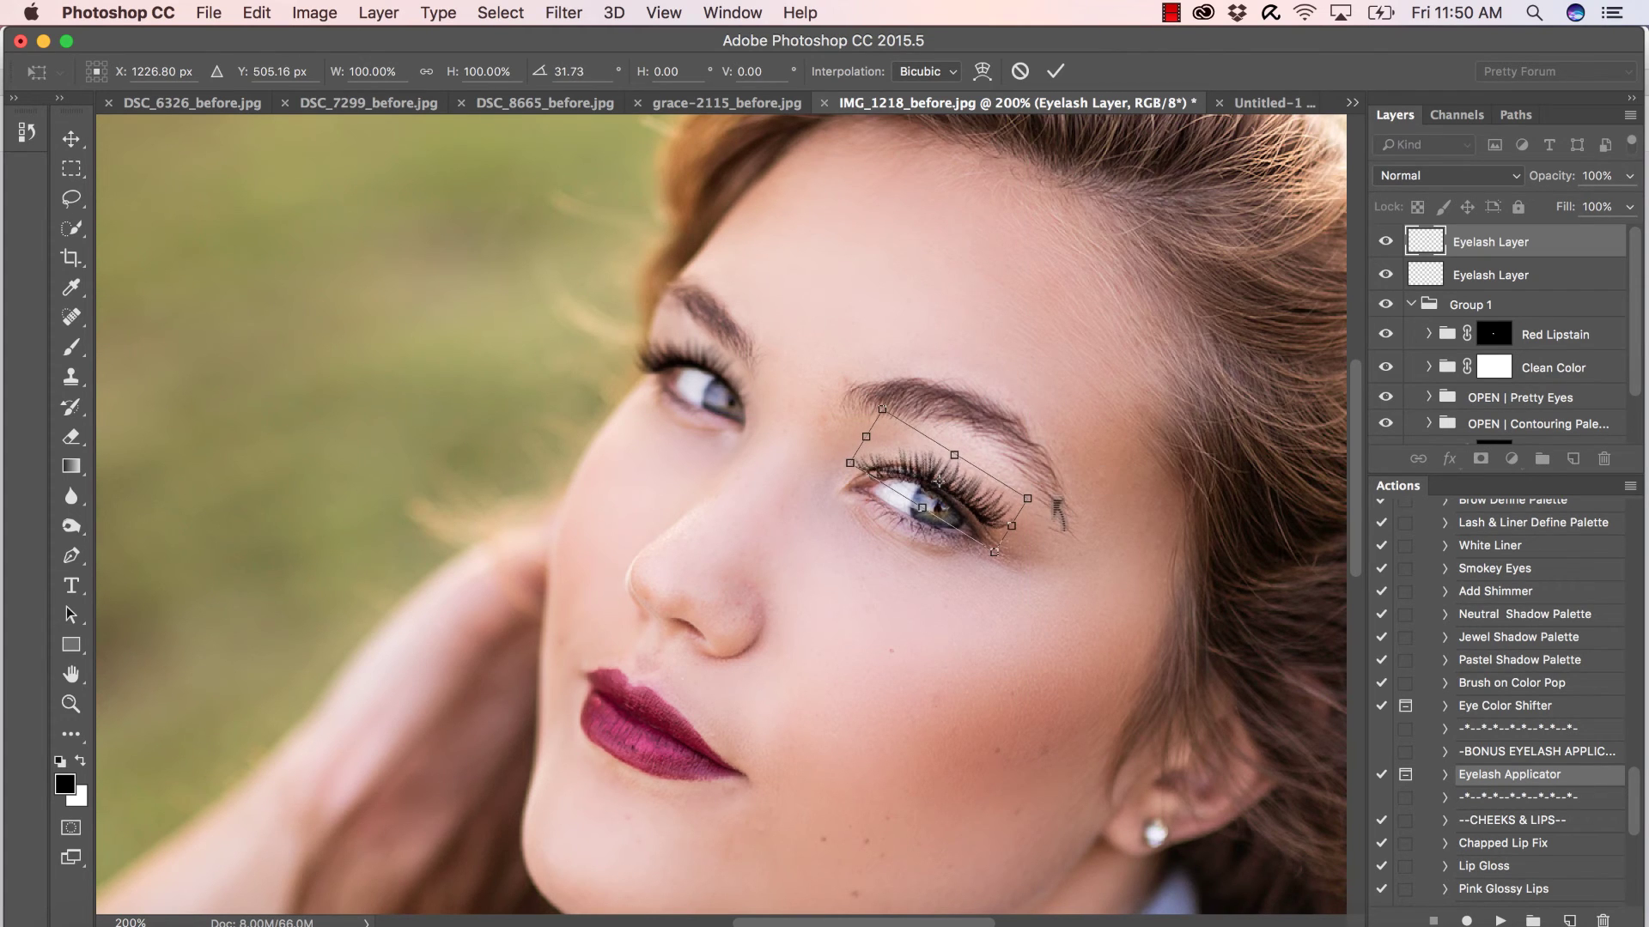
{"action": "key", "text": "Return"}
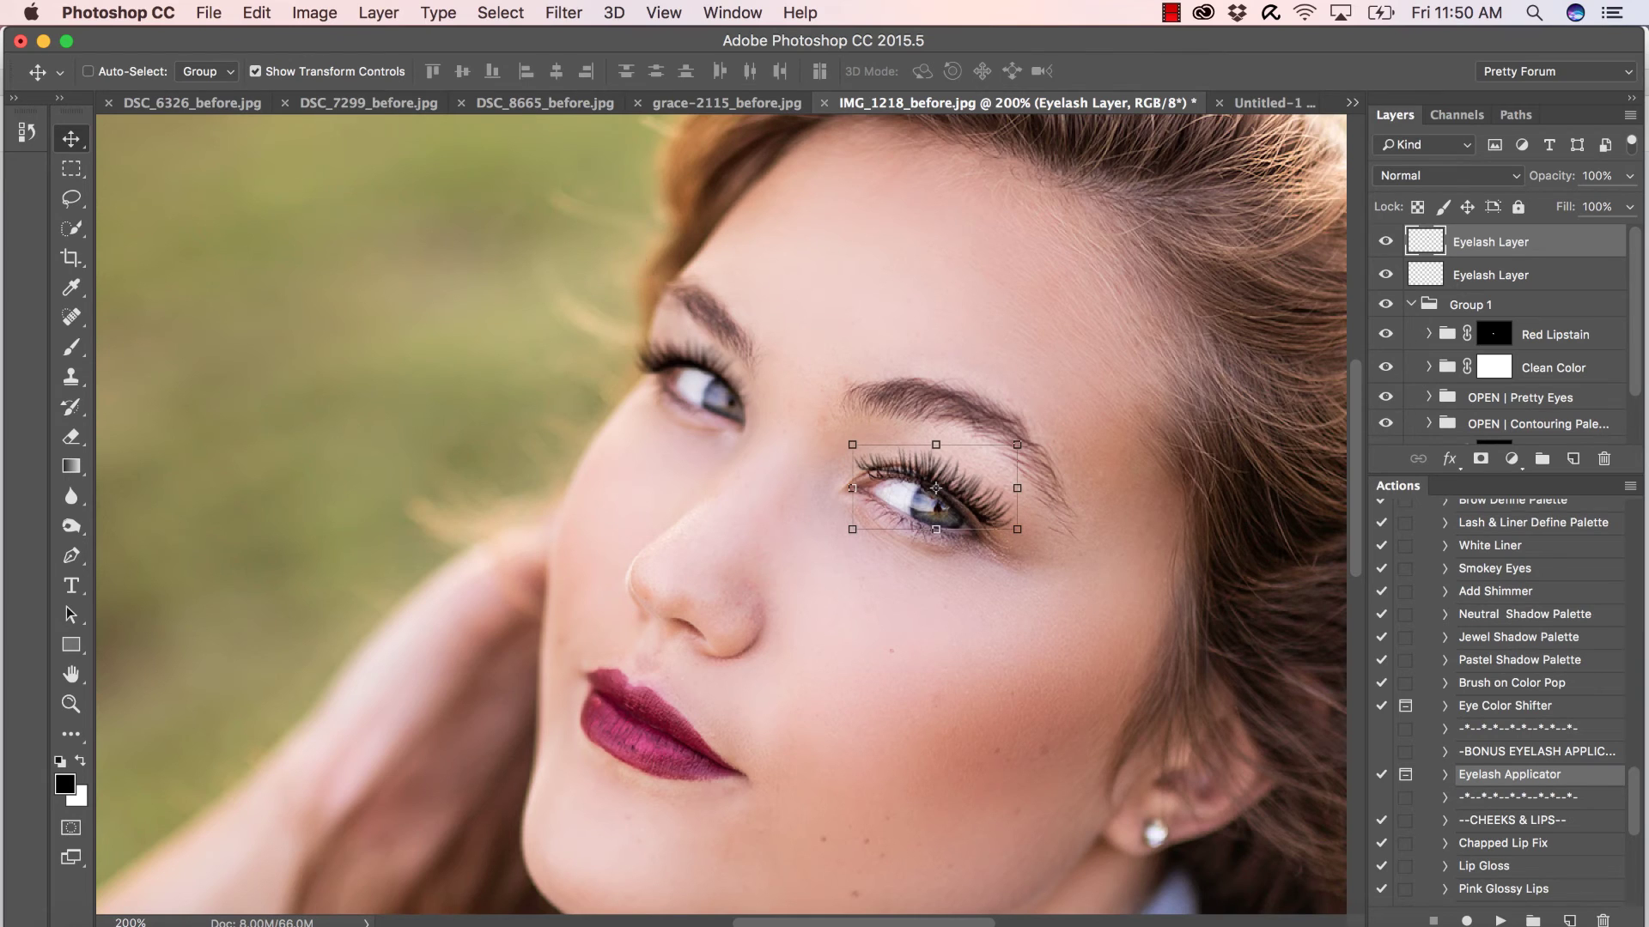
- Warp the lashes on the upper Eyelash Layer so they follow the curve of the subject's left lash line
{"action": "left_click", "coordinate": [257, 12]}
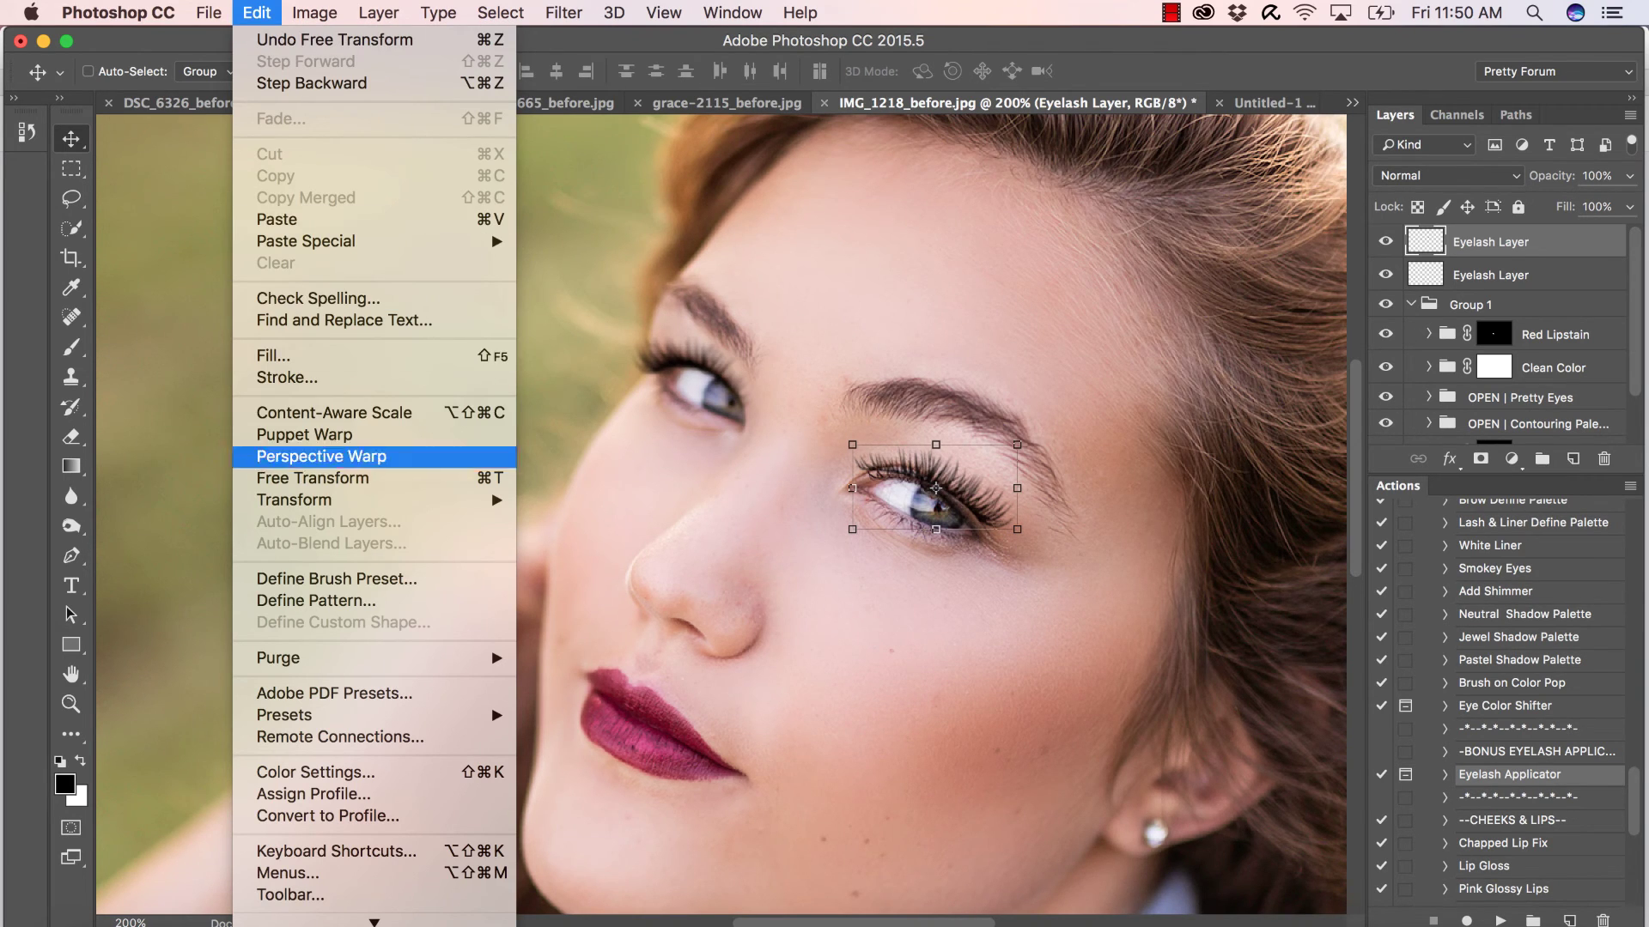
{"action": "mouse_move", "coordinate": [387, 500]}
{"action": "left_click", "coordinate": [559, 644]}
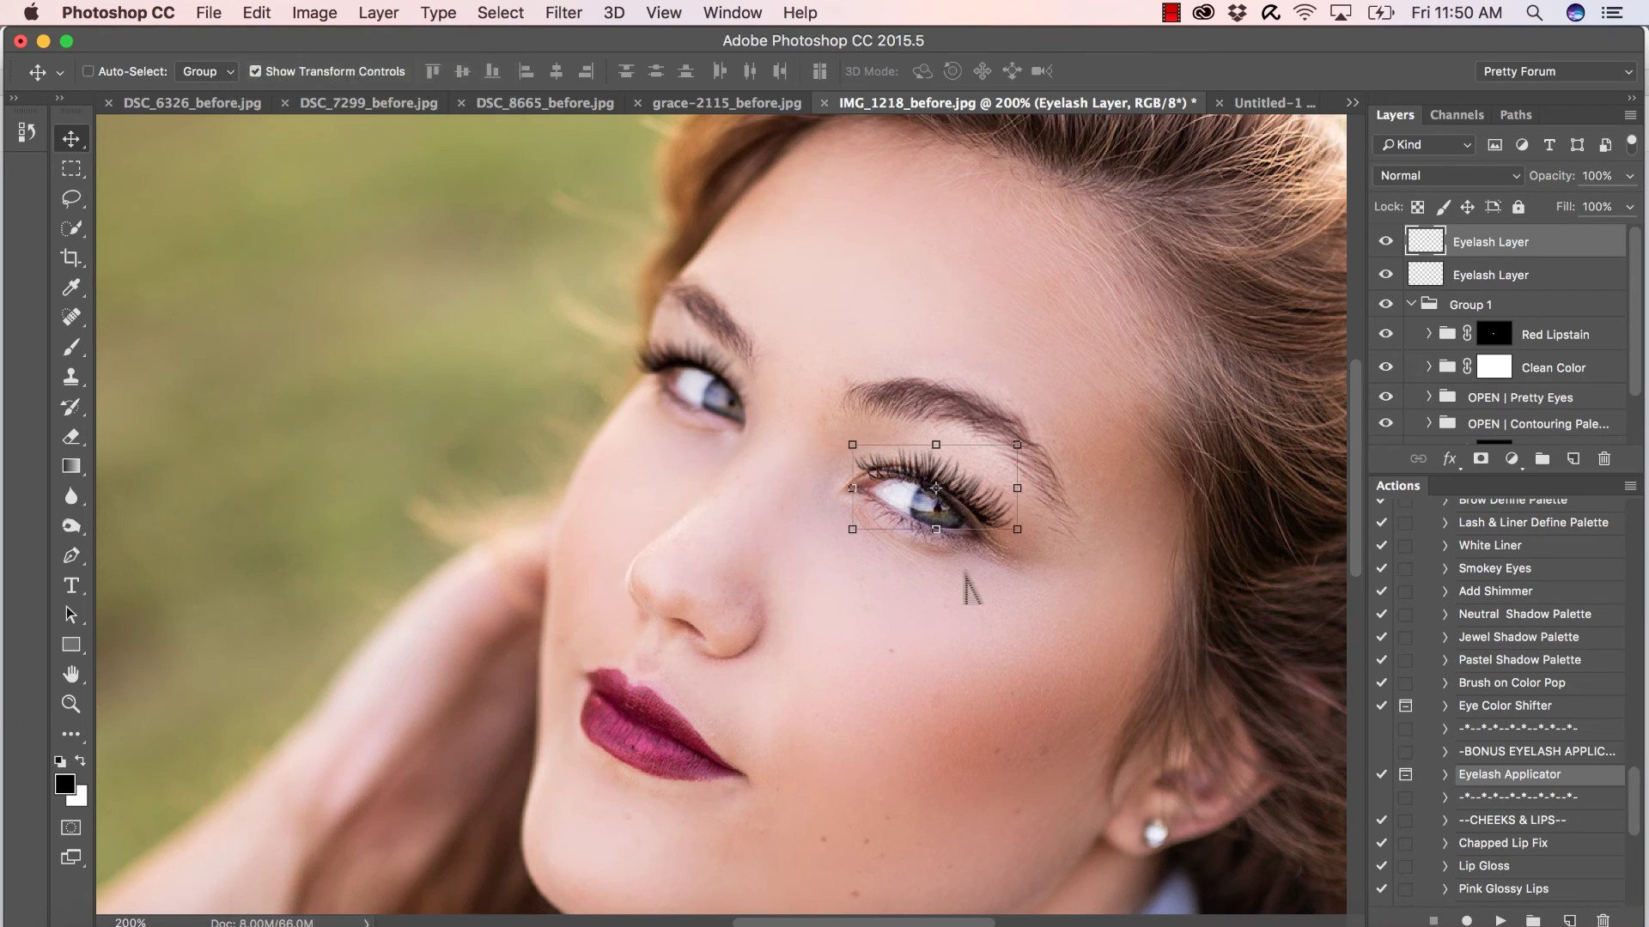
{"action": "left_click_drag", "start_coordinate": [856, 493], "coordinate": [871, 515]}
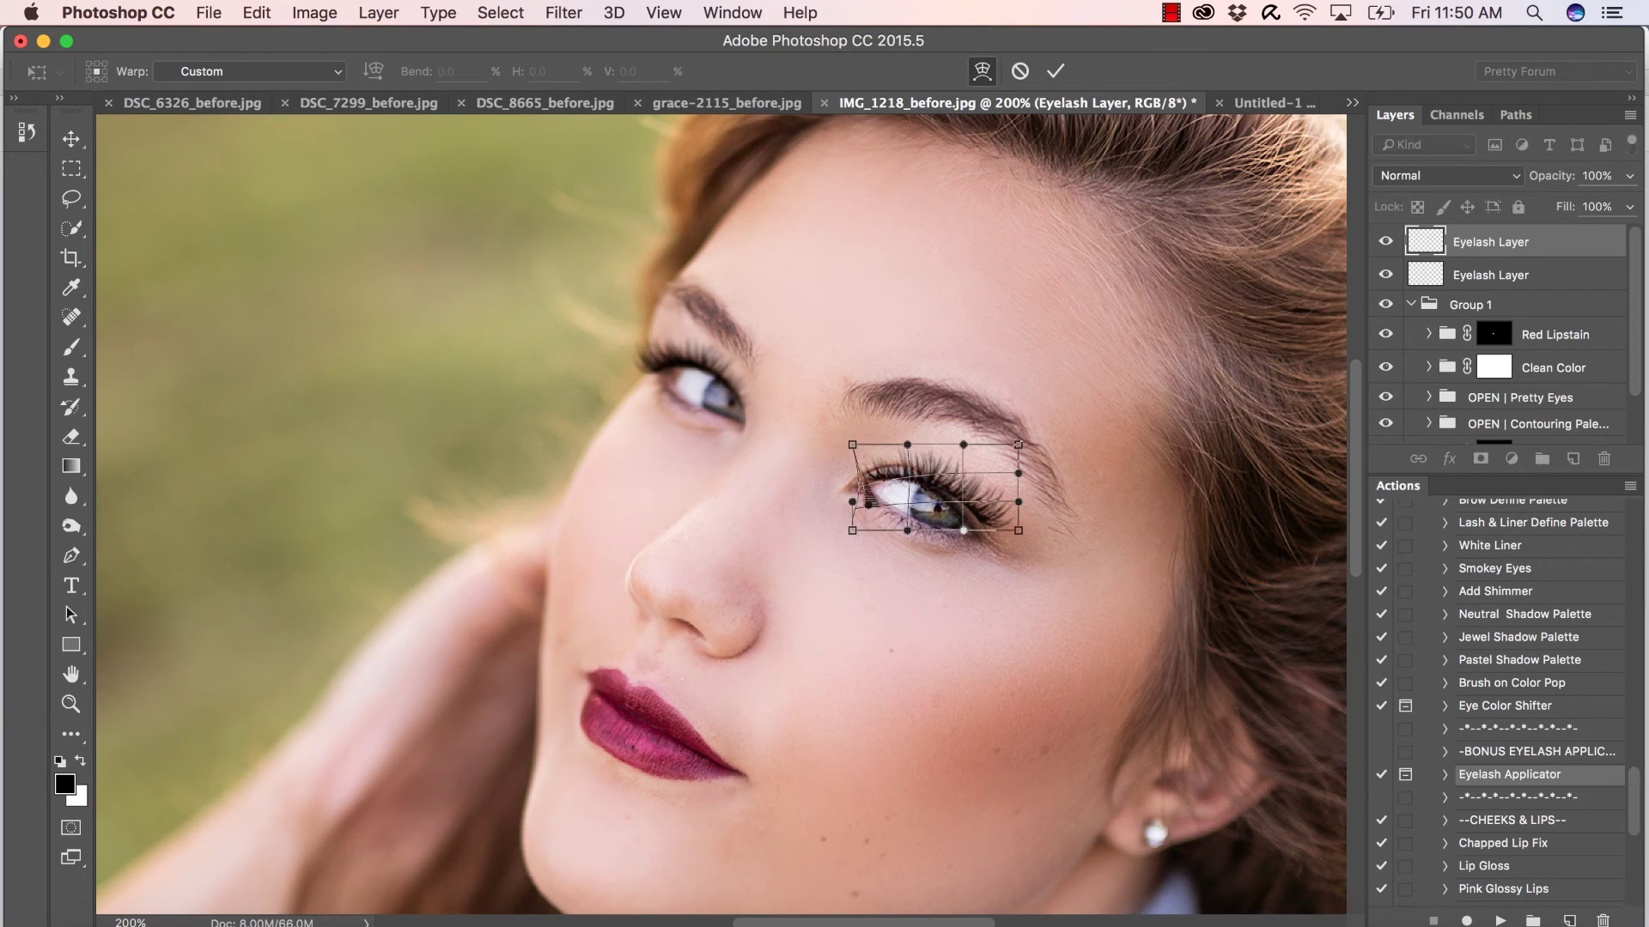
{"action": "left_click_drag", "start_coordinate": [852, 445], "coordinate": [853, 452]}
{"action": "mouse_move", "coordinate": [963, 507]}
{"action": "left_mouse_down"}
{"action": "mouse_move", "coordinate": [1006, 548]}
{"action": "mouse_move", "coordinate": [1029, 450]}
{"action": "mouse_move", "coordinate": [976, 446]}
{"action": "mouse_move", "coordinate": [971, 478]}
{"action": "left_mouse_up"}
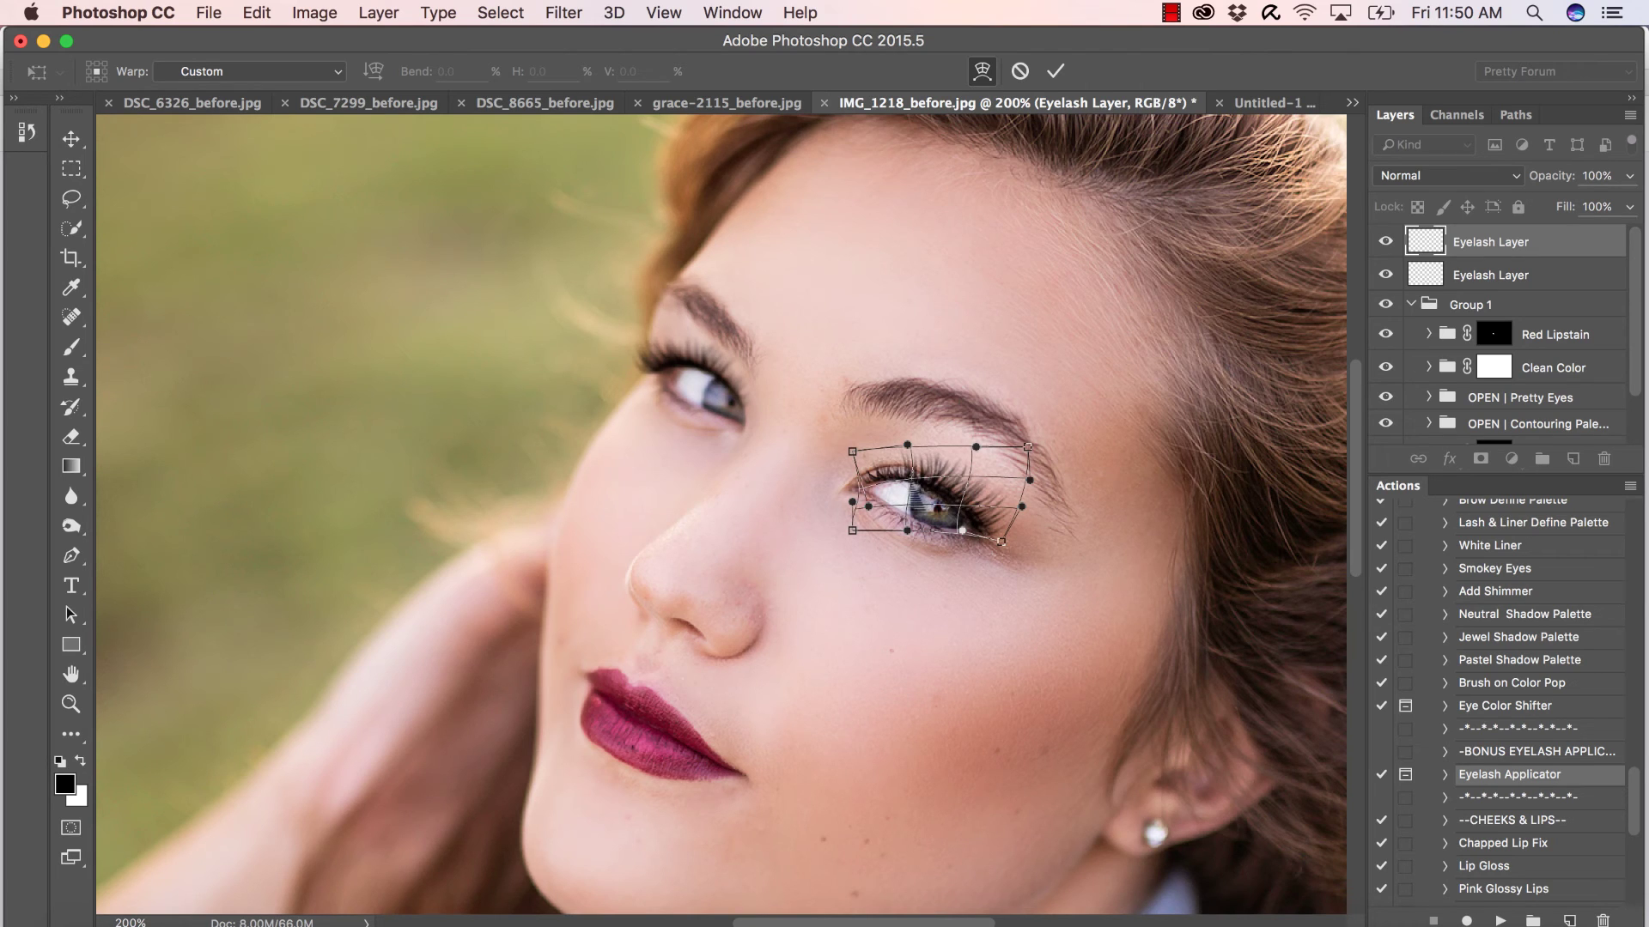
{"action": "left_click_drag", "start_coordinate": [908, 477], "coordinate": [909, 474]}
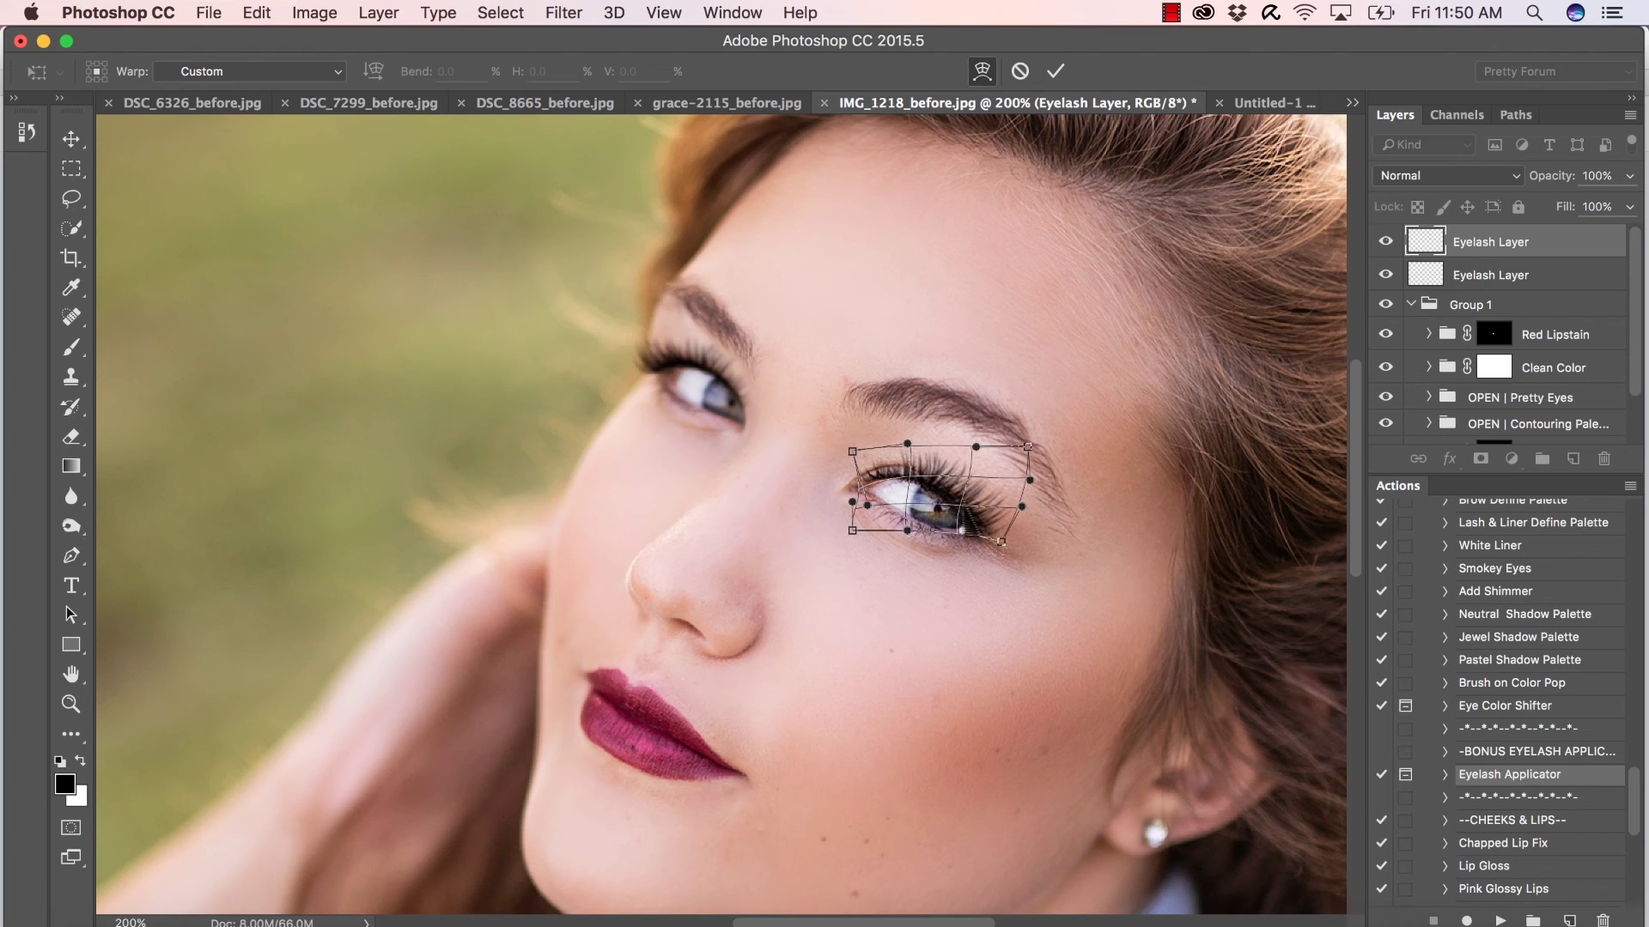
{"action": "key", "text": "Return"}
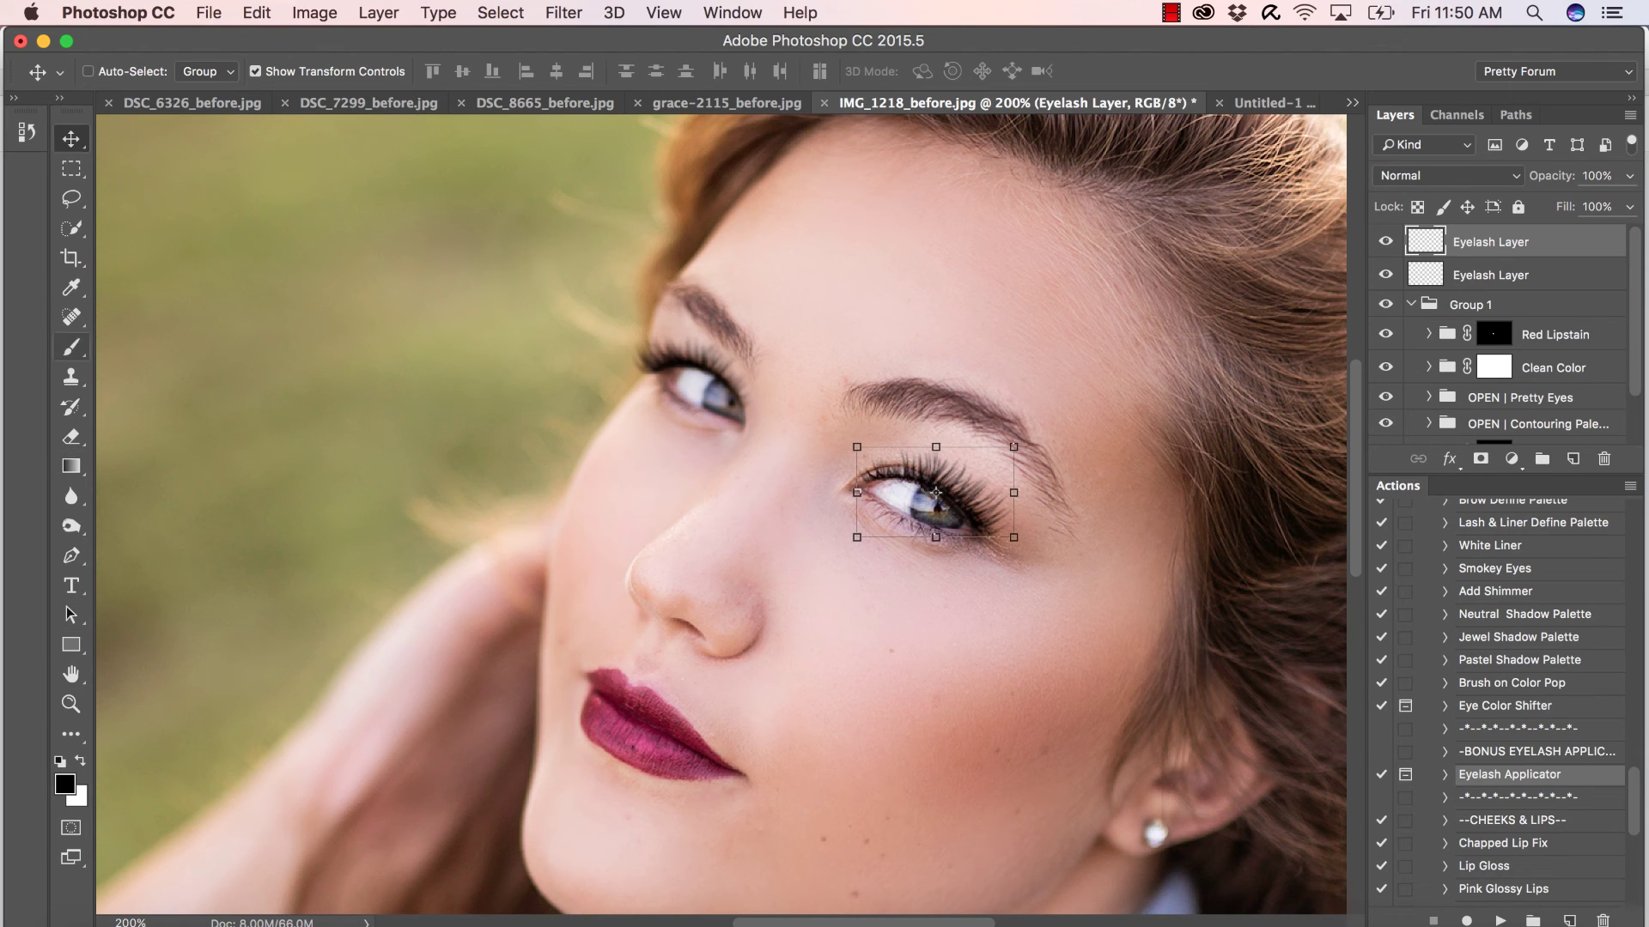
- Fit the whole portrait on screen and reduce the lower Eyelash Layer's opacity to about 72% and the upper one's to about 66%
{"action": "left_click", "coordinate": [71, 347]}
{"action": "left_click", "coordinate": [71, 705]}
{"action": "left_click", "coordinate": [618, 71]}
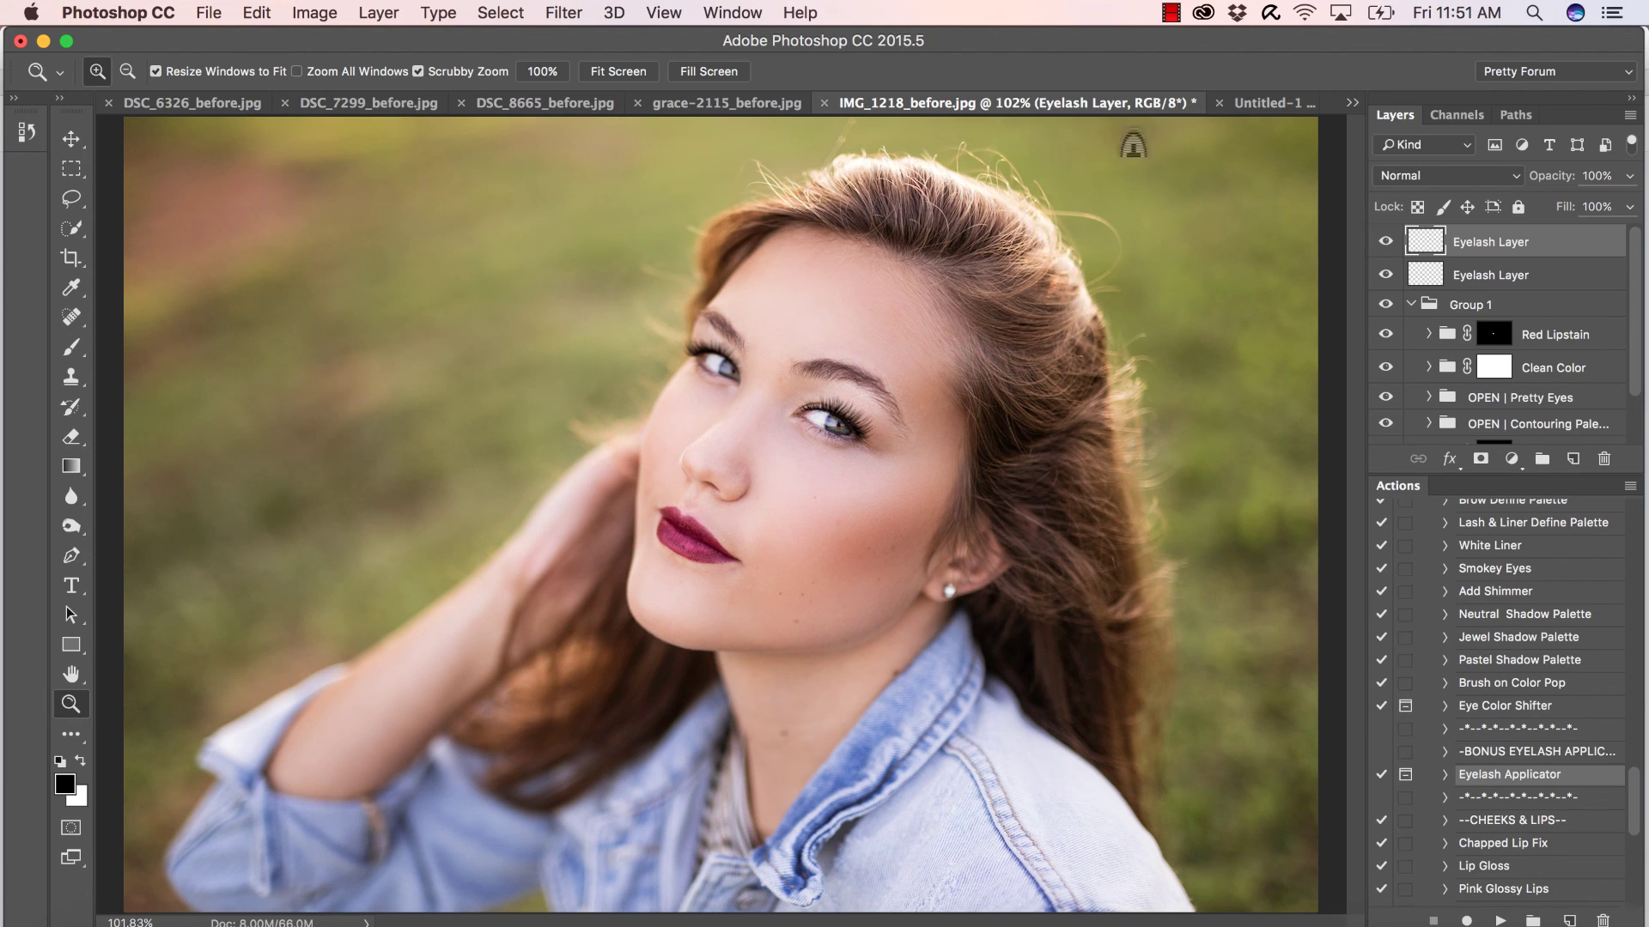
{"action": "left_click", "coordinate": [1629, 175]}
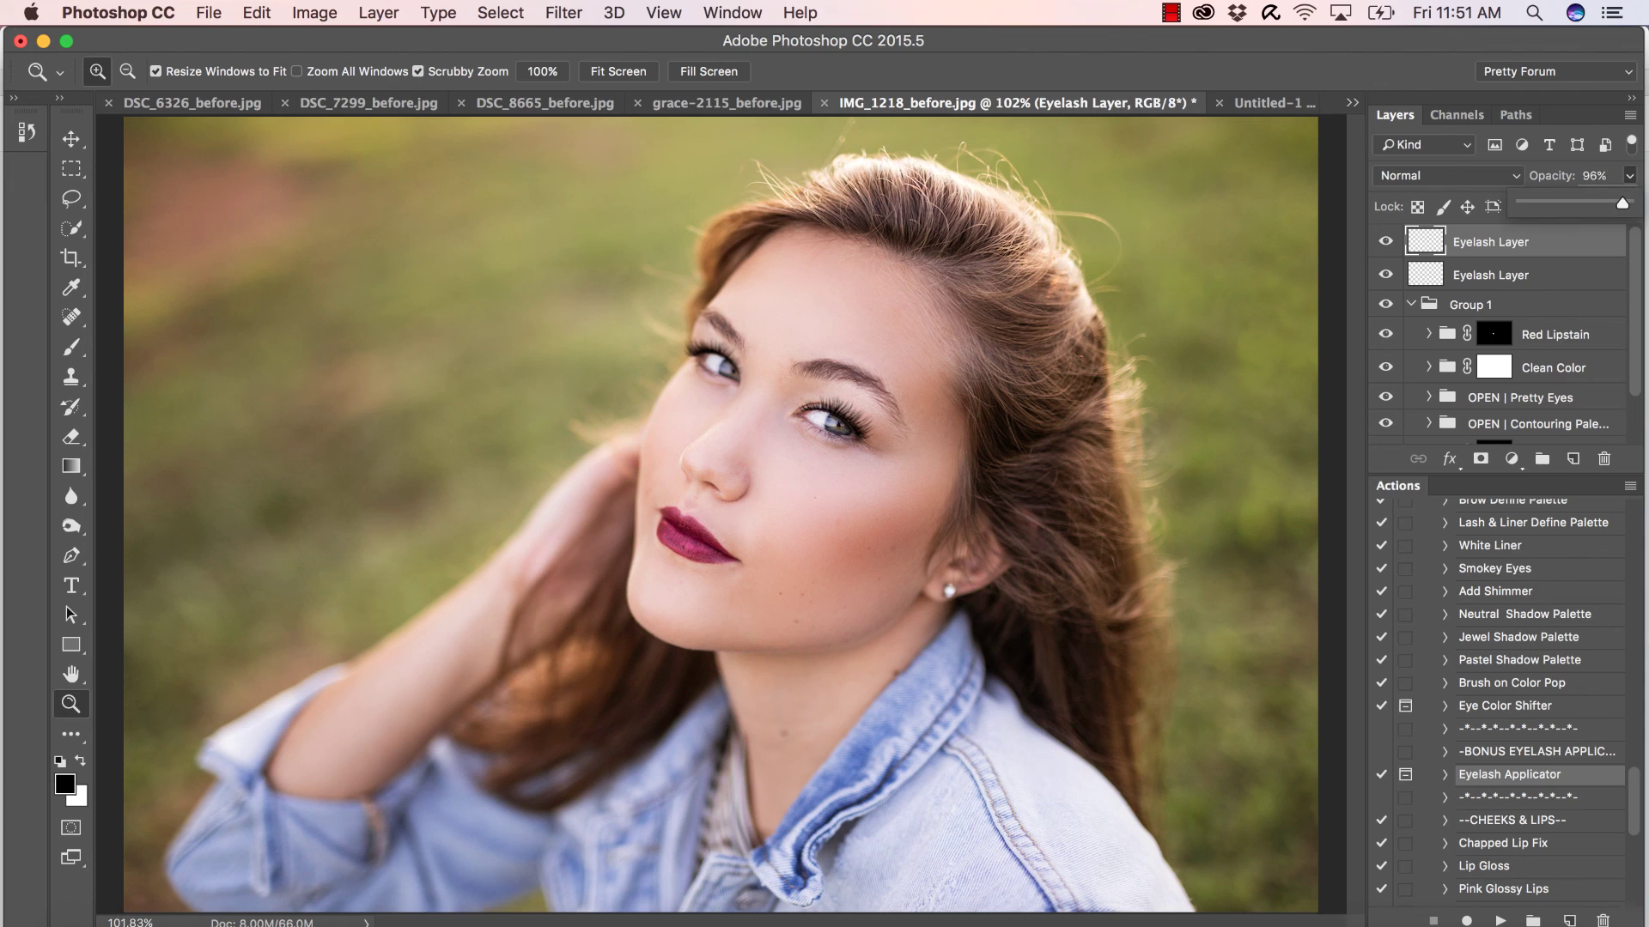
{"action": "left_click", "coordinate": [1605, 271]}
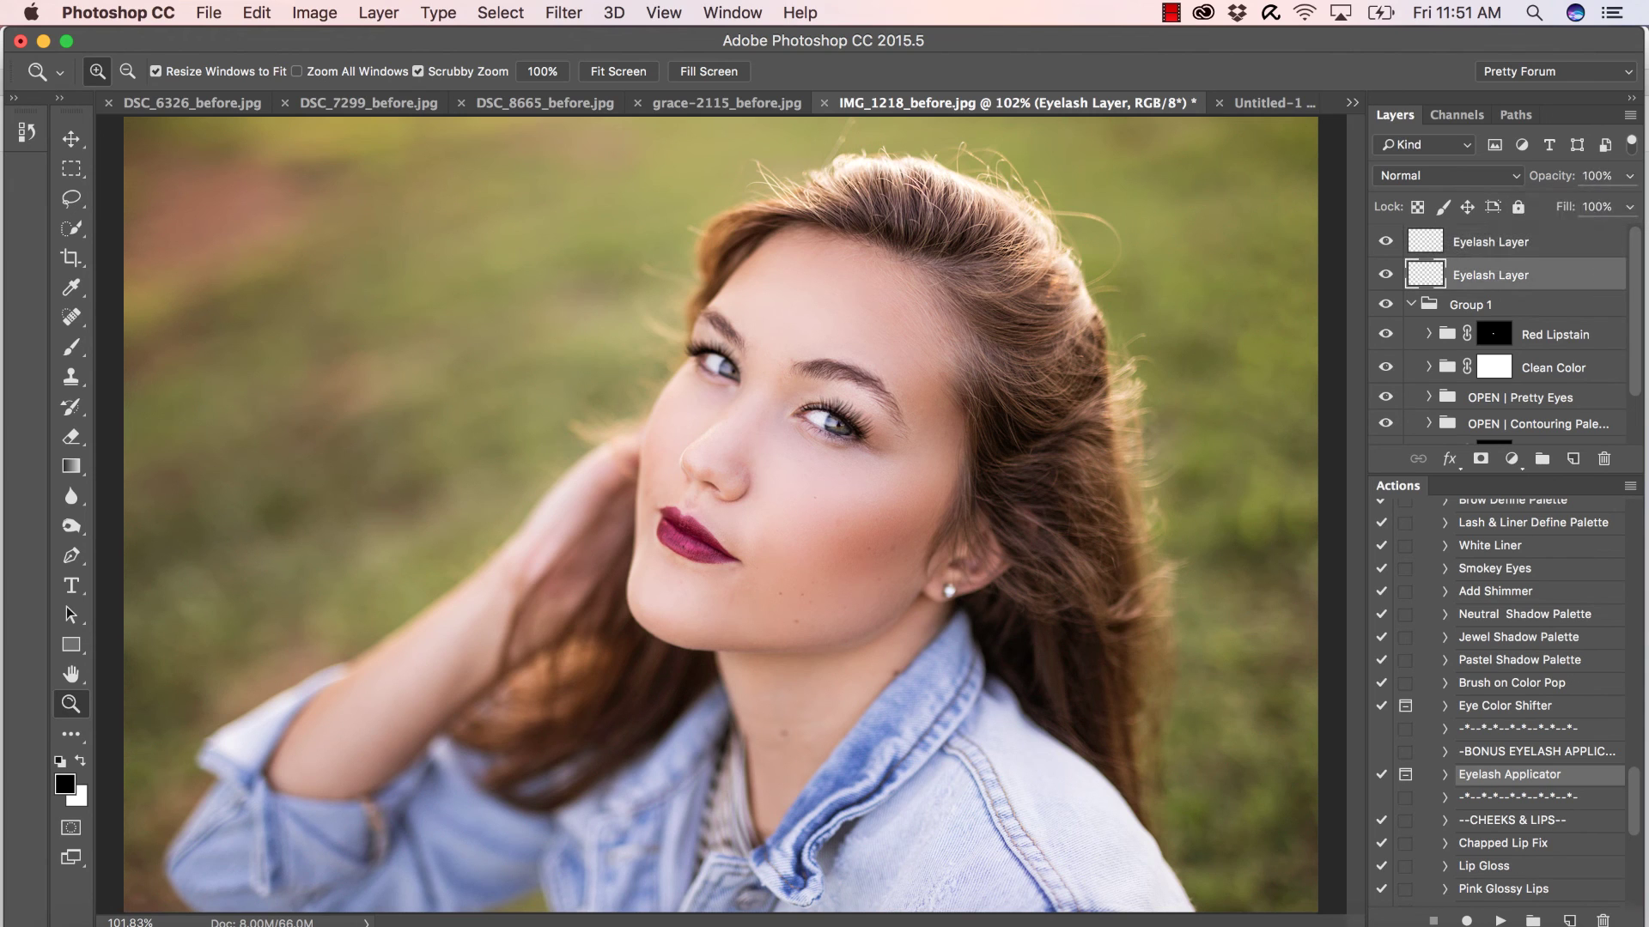
{"action": "left_click", "coordinate": [1629, 176]}
{"action": "left_click_drag", "start_coordinate": [1628, 203], "coordinate": [1608, 204]}
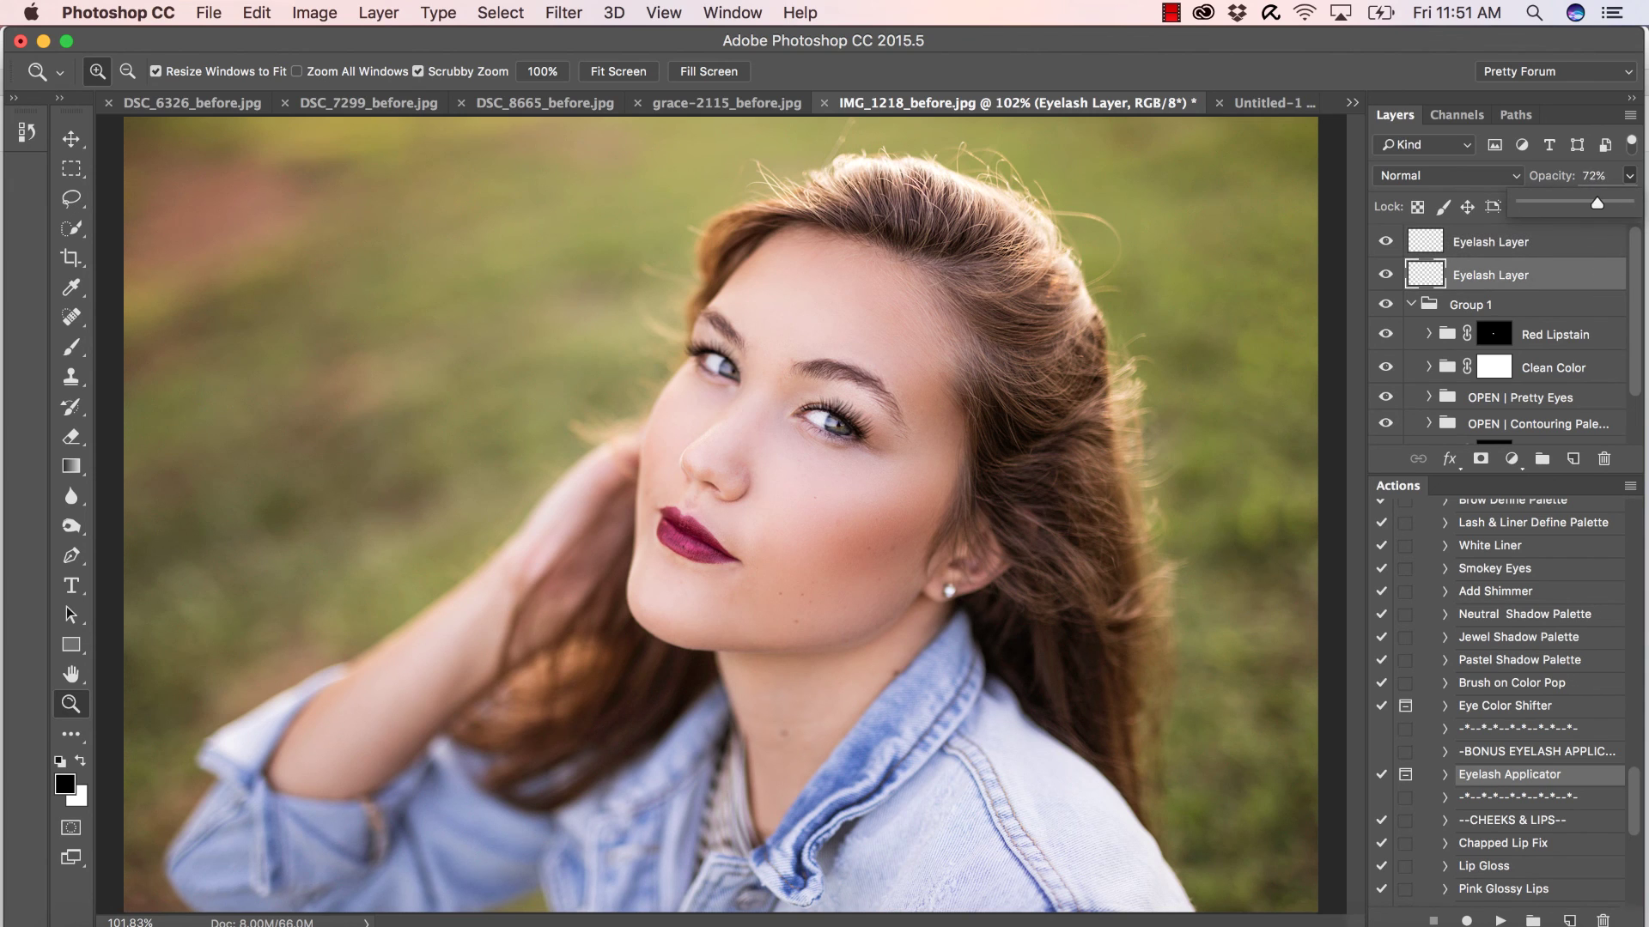
{"action": "mouse_move", "coordinate": [1571, 203]}
{"action": "left_mouse_down"}
{"action": "mouse_move", "coordinate": [1616, 204]}
{"action": "mouse_move", "coordinate": [1595, 203]}
{"action": "left_mouse_up"}
{"action": "left_click", "coordinate": [1574, 246]}
{"action": "left_click", "coordinate": [1629, 176]}
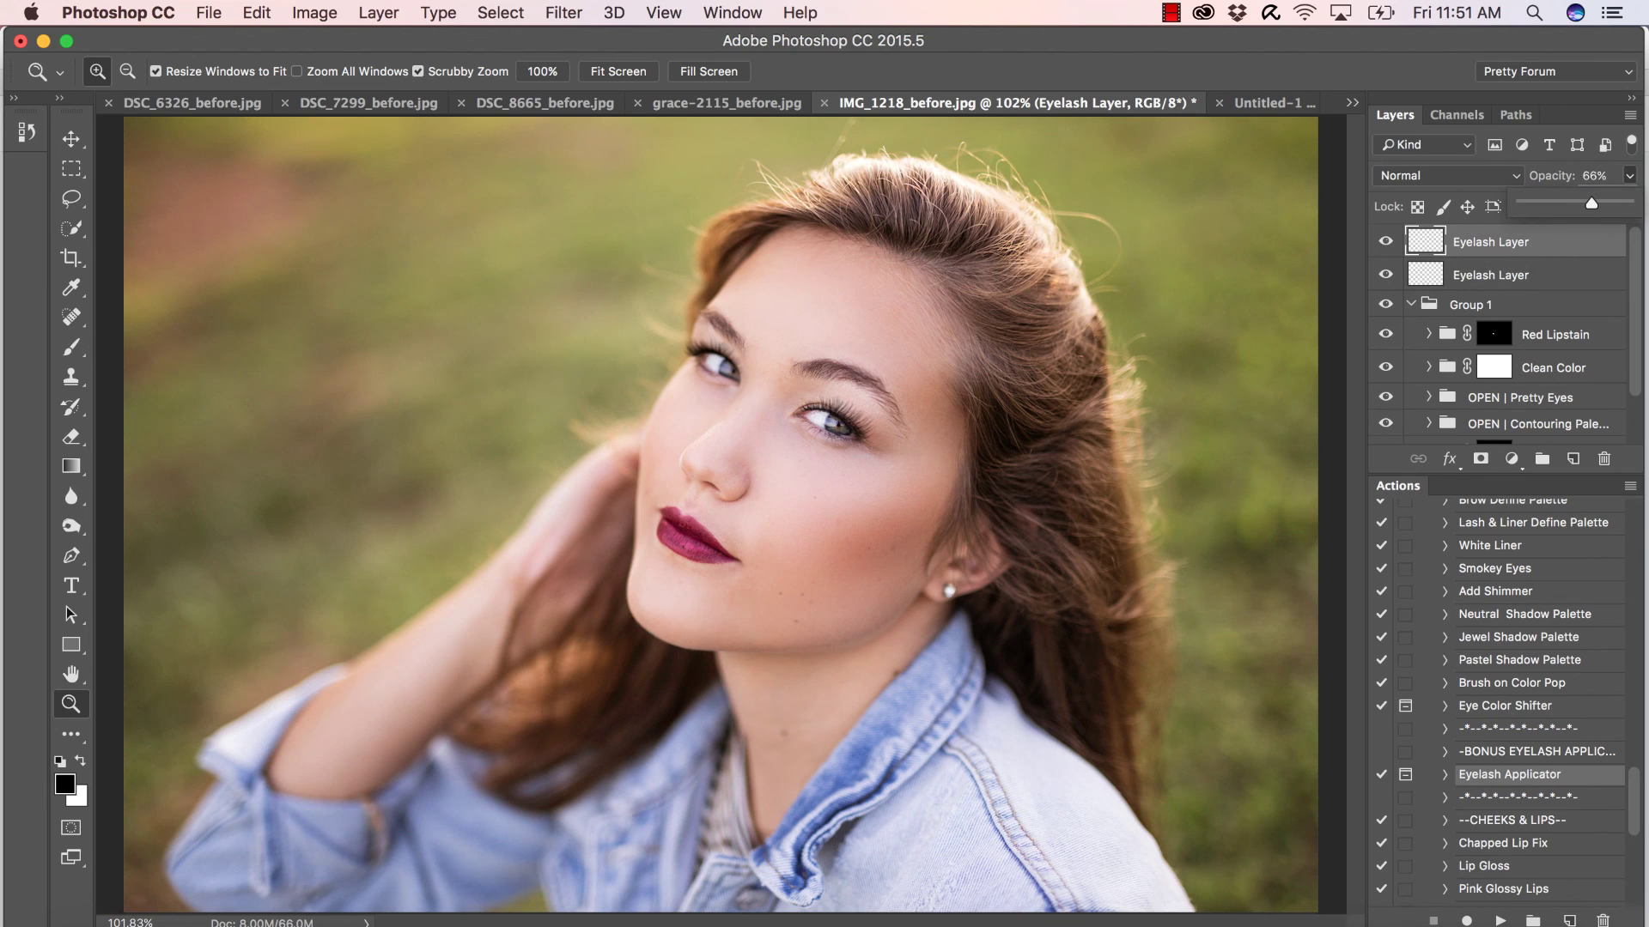